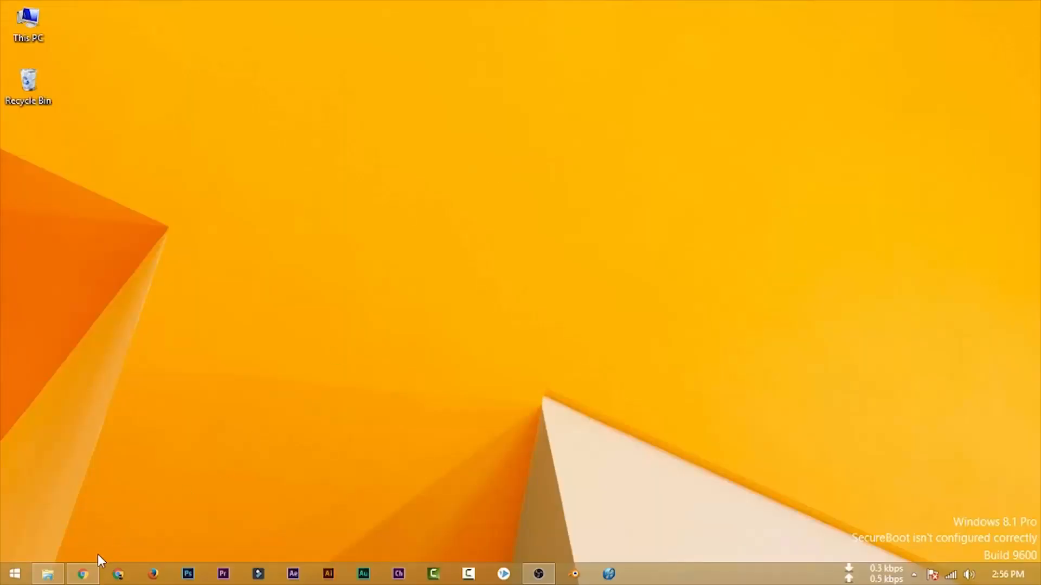
- Switch to Chrome and examine the recent posts, sidebar and navigation menus of the Mines Of Tech example blog
click(84, 574)
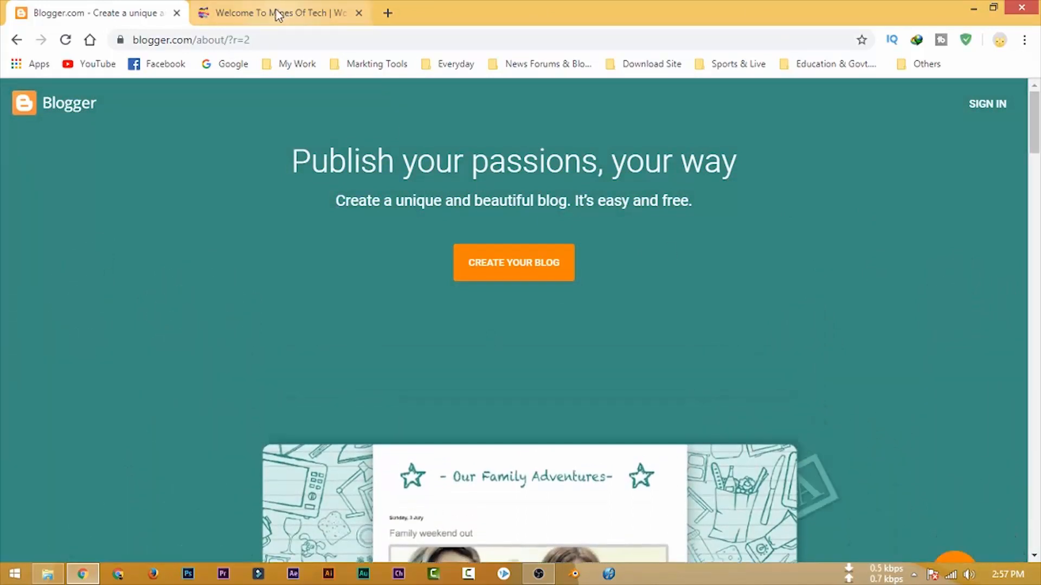
click(279, 13)
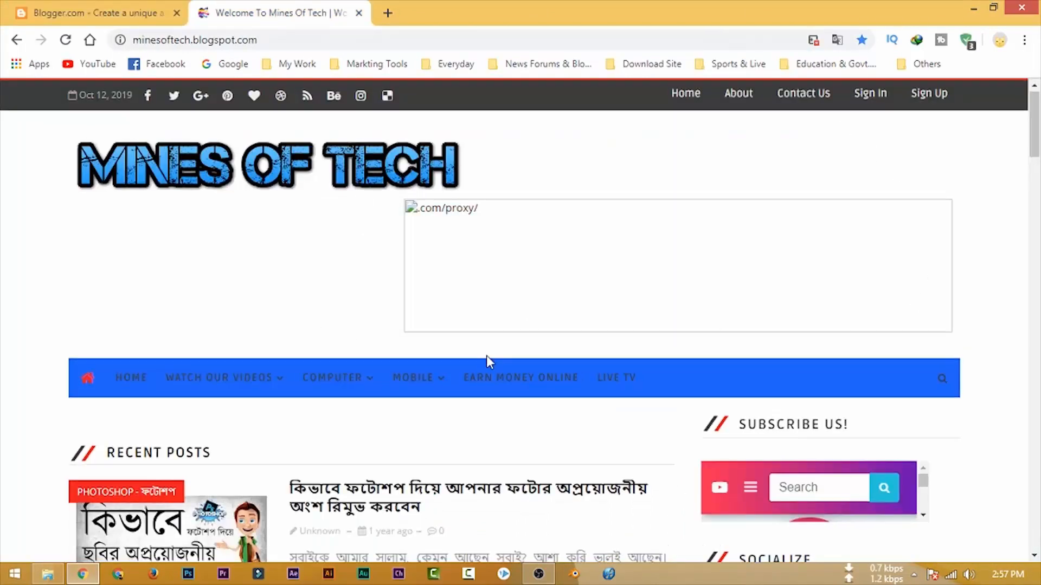
scroll(602, 381, down, 5)
scroll(481, 419, down, 4)
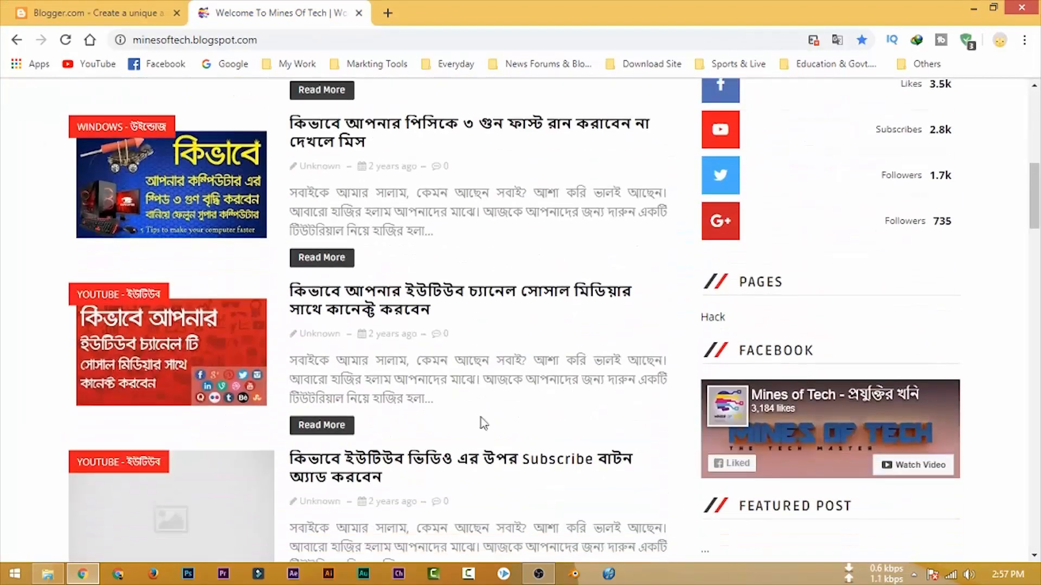
scroll(550, 420, down, 4)
scroll(550, 421, down, 5)
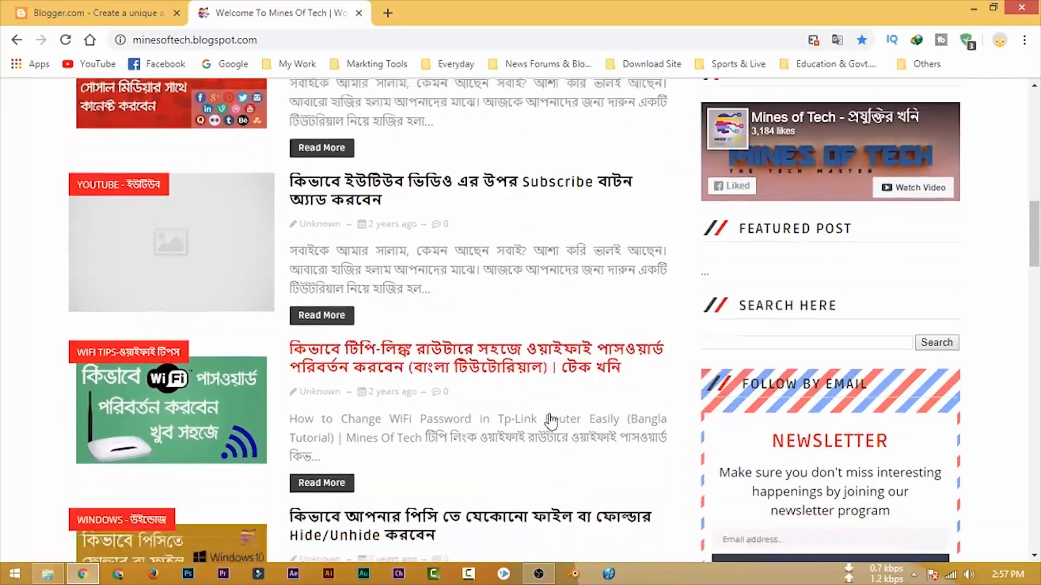
scroll(550, 420, up, 15)
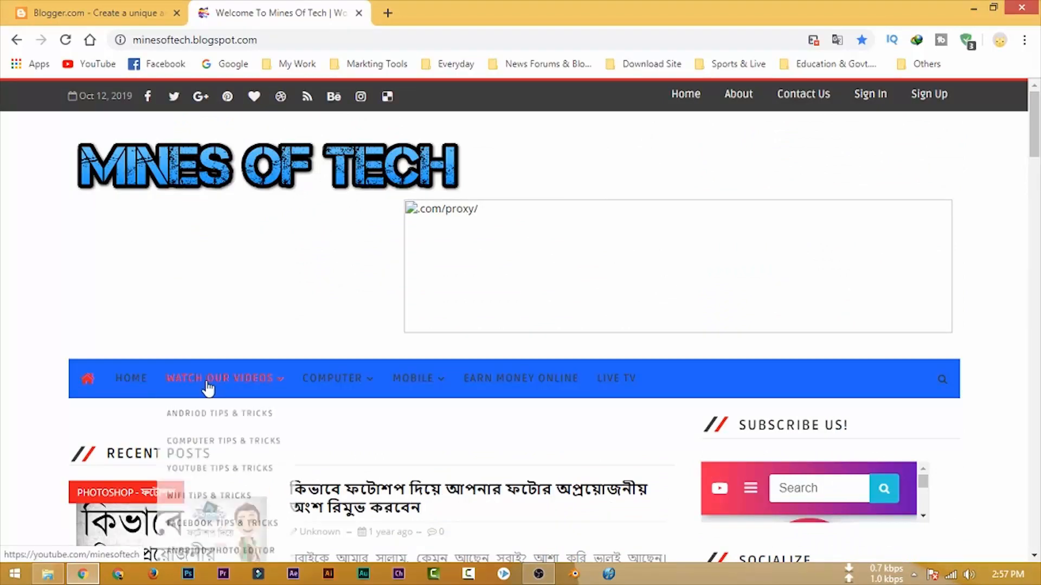
mouse_move(357, 404)
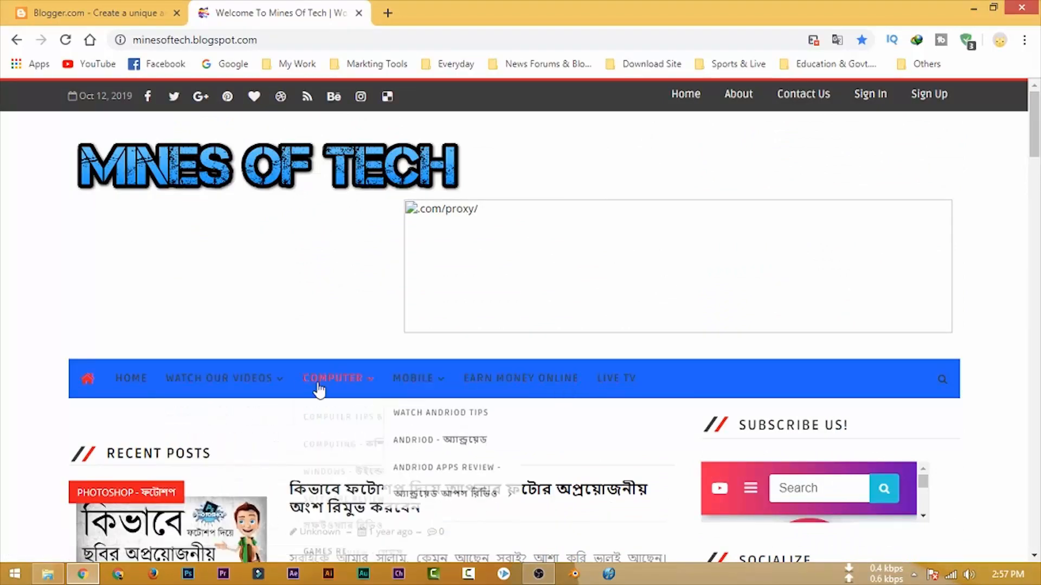
- Return to the Blogger start page and sign in with the second listed Google account
click(95, 9)
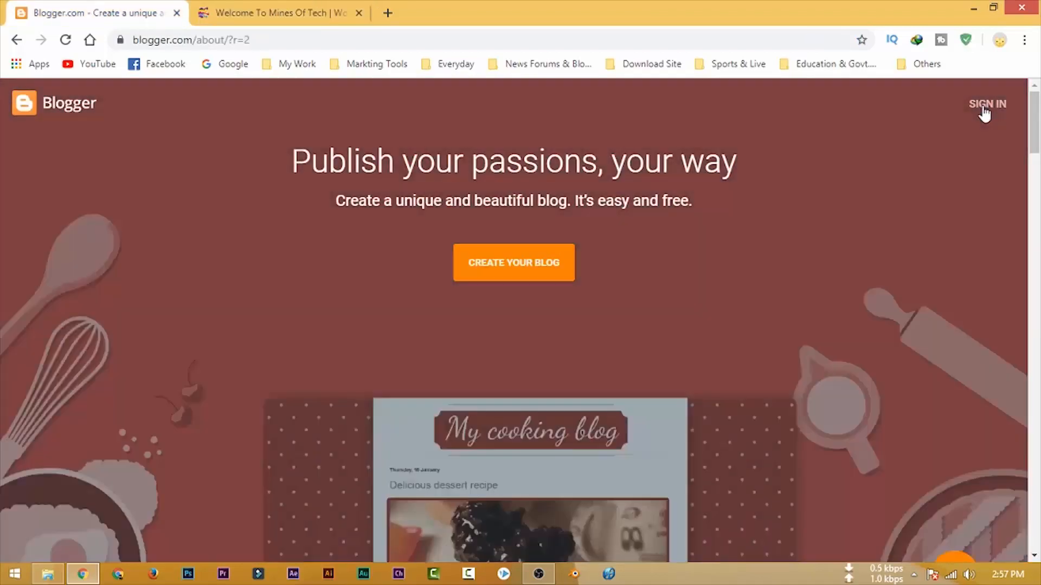
click(987, 104)
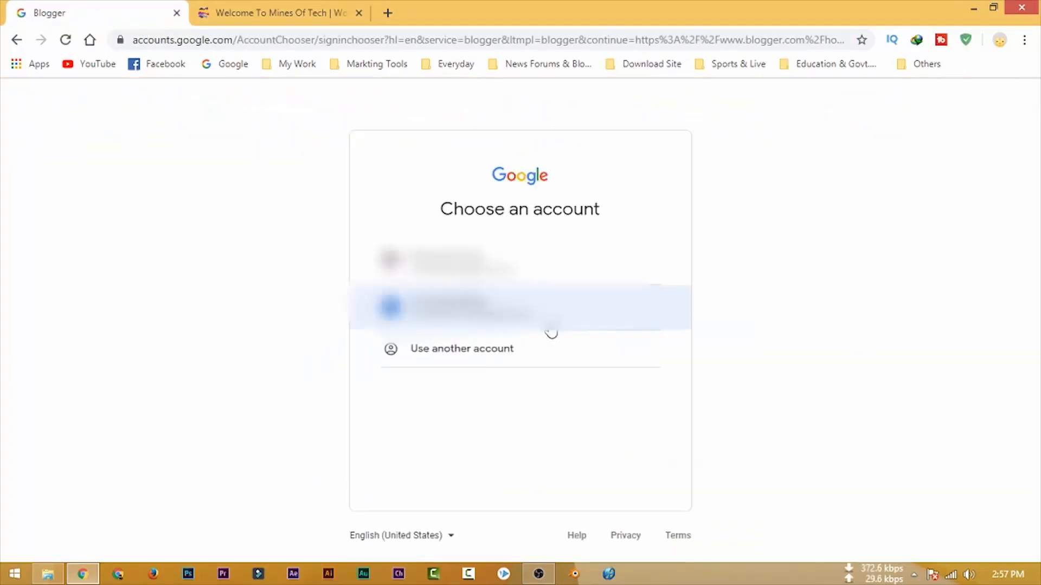
click(551, 328)
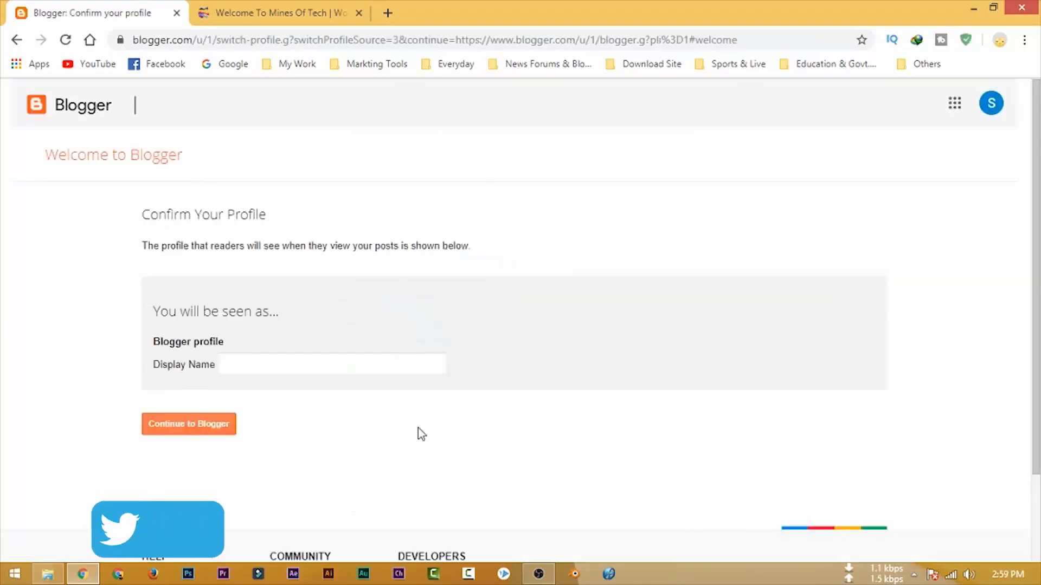
- Set the Blogger profile's display name to minesoftech, continue to Blogger, and dismiss the European Union cookie notice
click(319, 370)
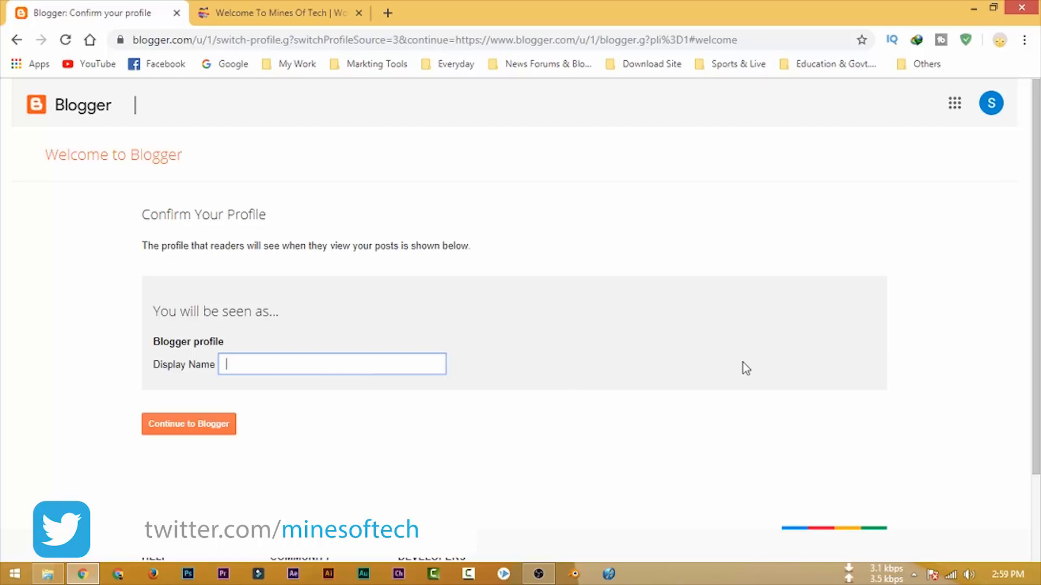
text(minesoftech)
click(201, 428)
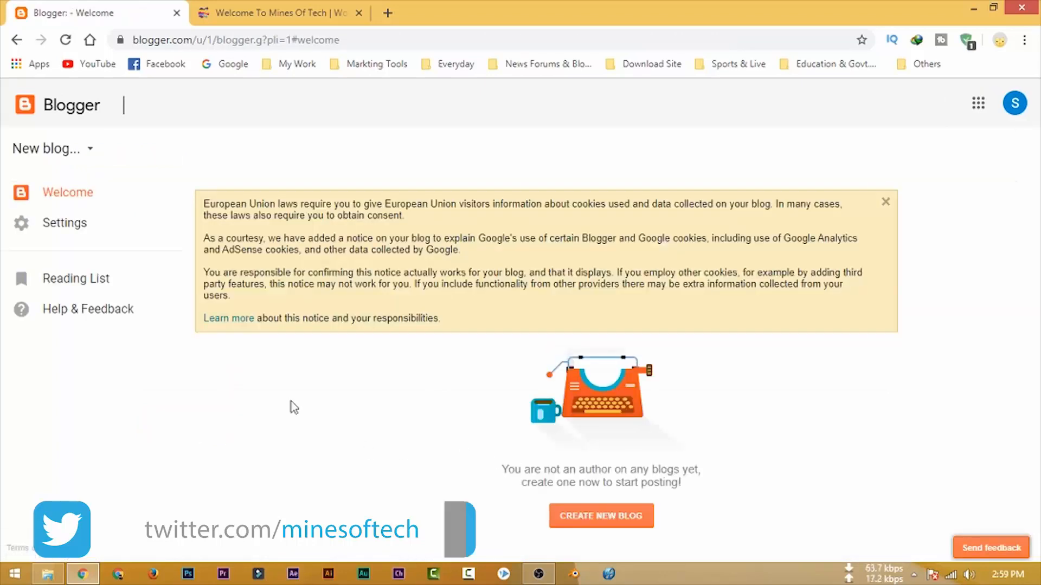
click(885, 202)
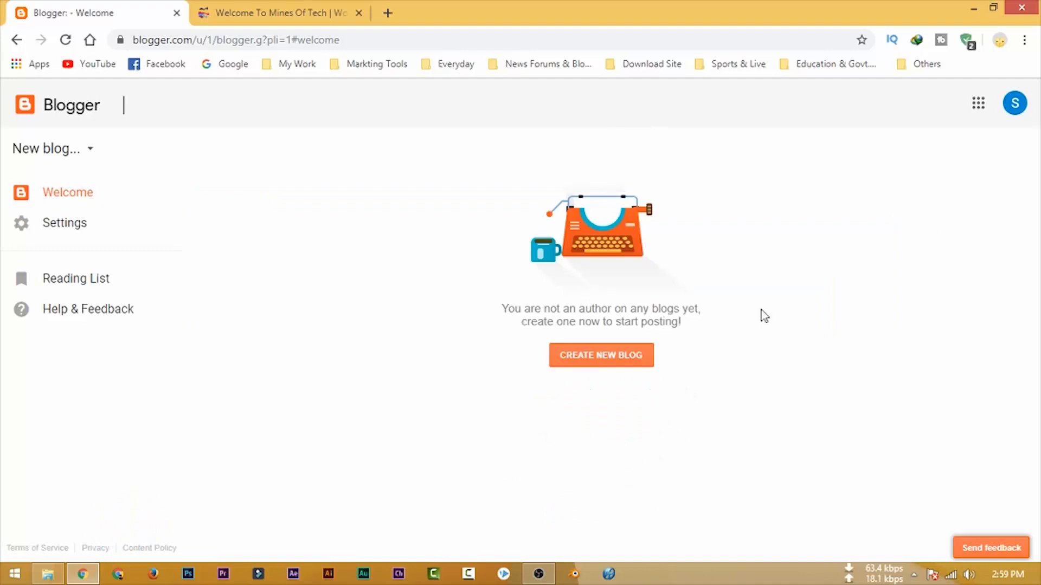
- Create a new blog titled "welcome" at minesoftechmini.blogspot.com, keeping the Contempo theme
click(603, 361)
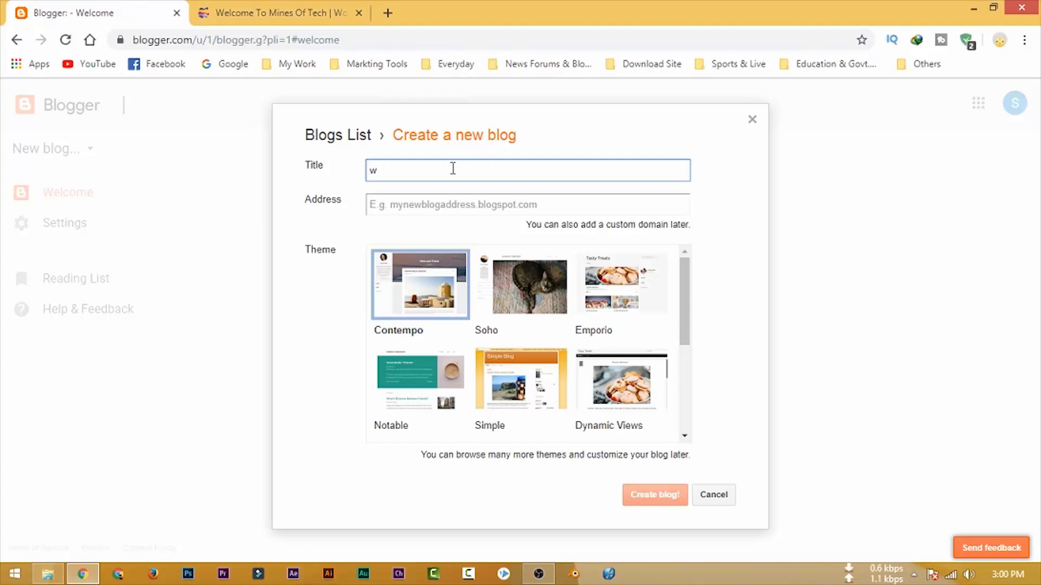
text(lcome)
click(416, 209)
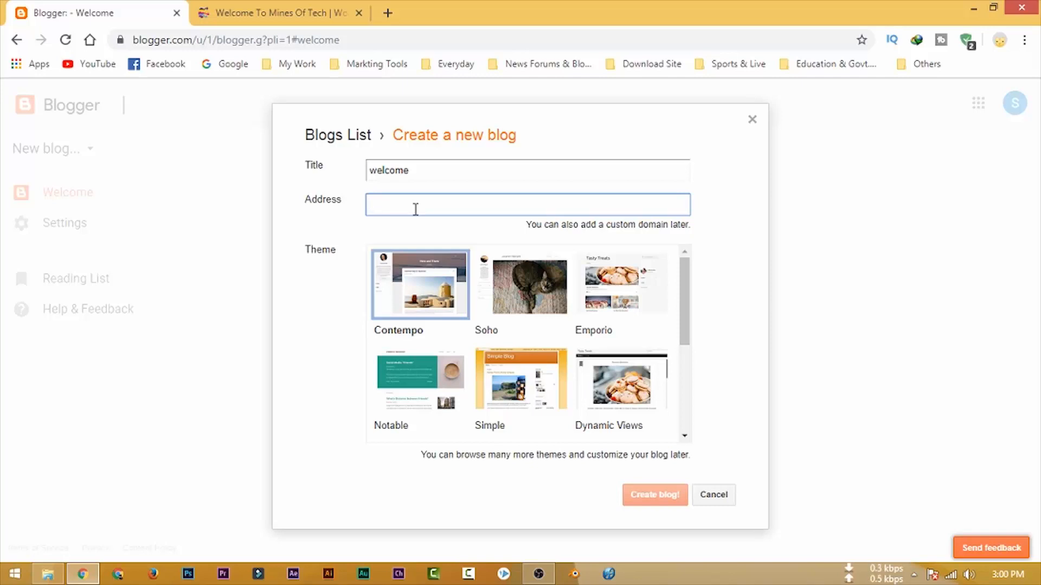
text(minesoftechmini)
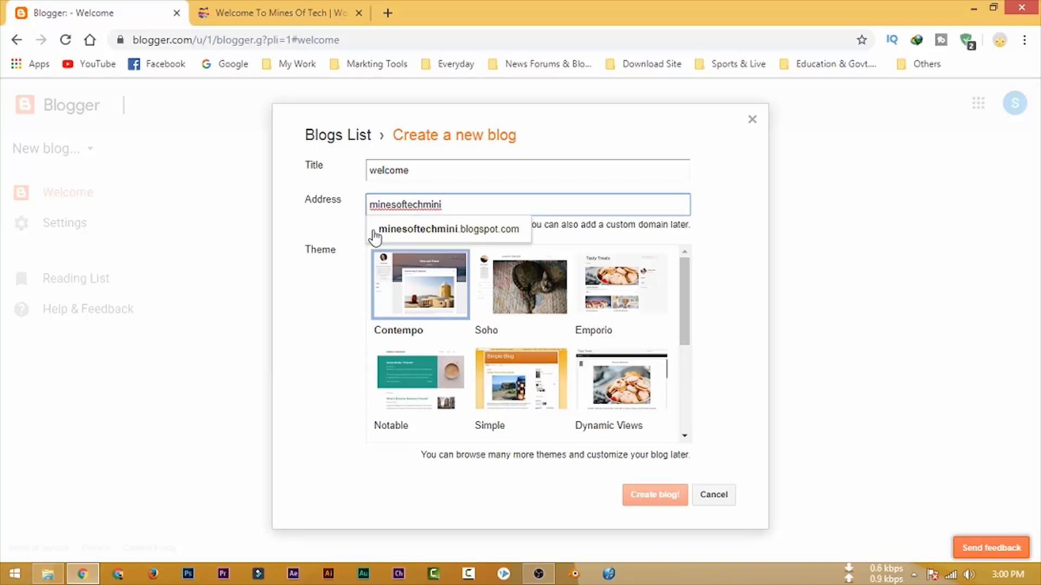
click(450, 233)
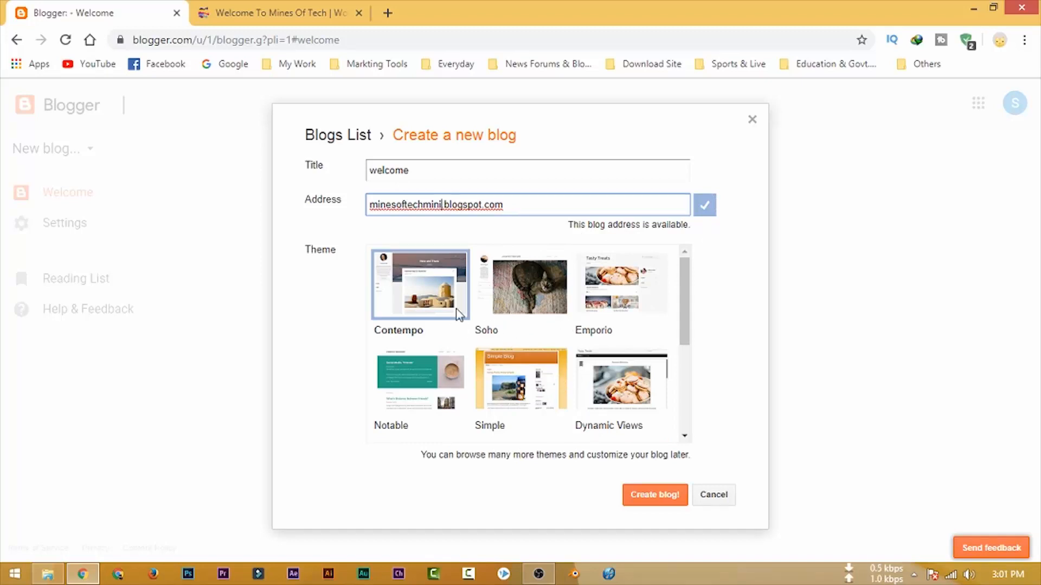
click(650, 495)
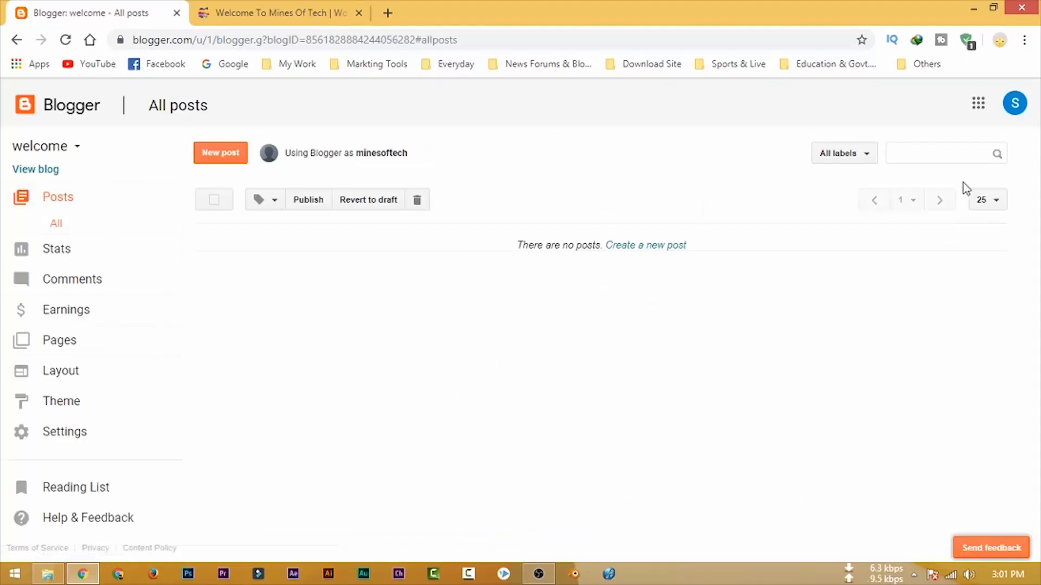
- View the new blog's public page, check its posts area, and close the page
click(32, 170)
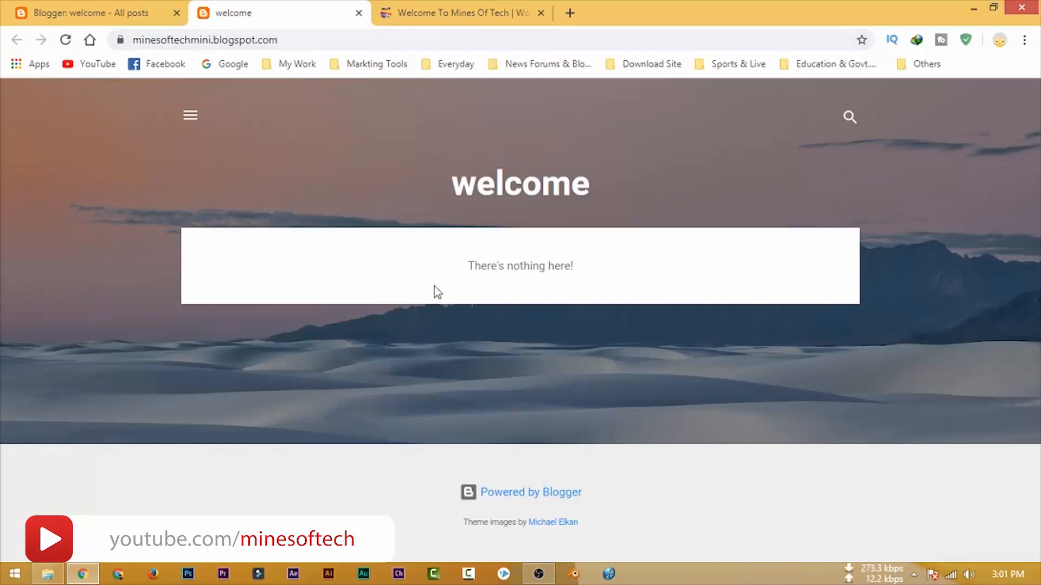
drag(469, 268, 641, 282)
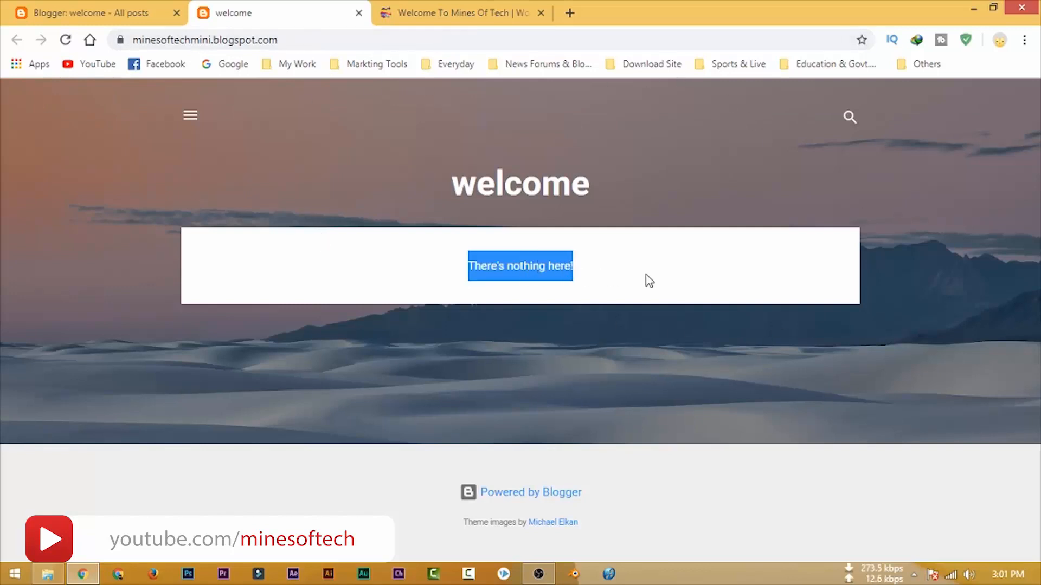
click(358, 13)
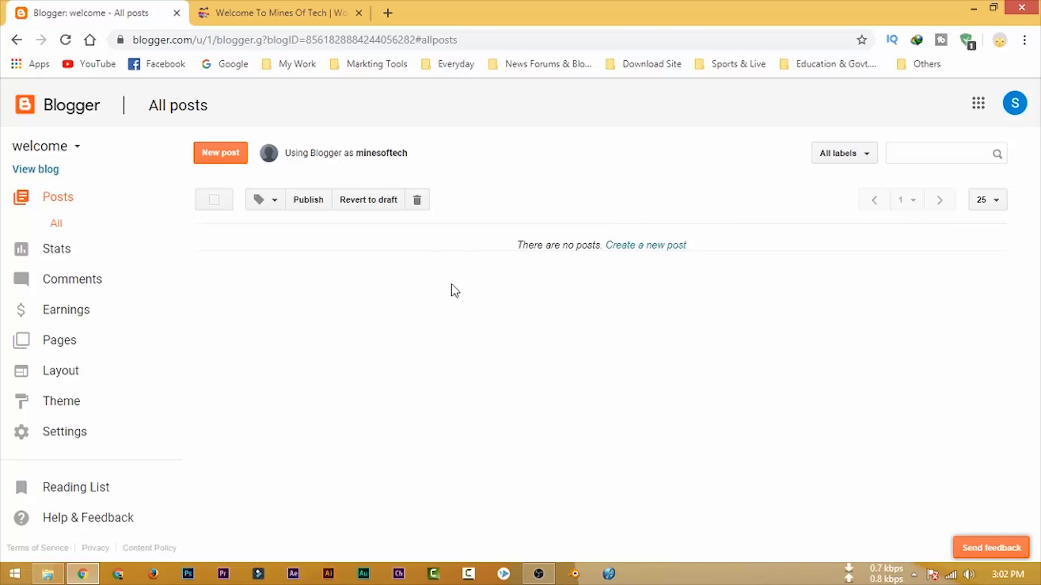
- Review the blog's statistics, covering the overview, posts, traffic sources and audience
click(66, 255)
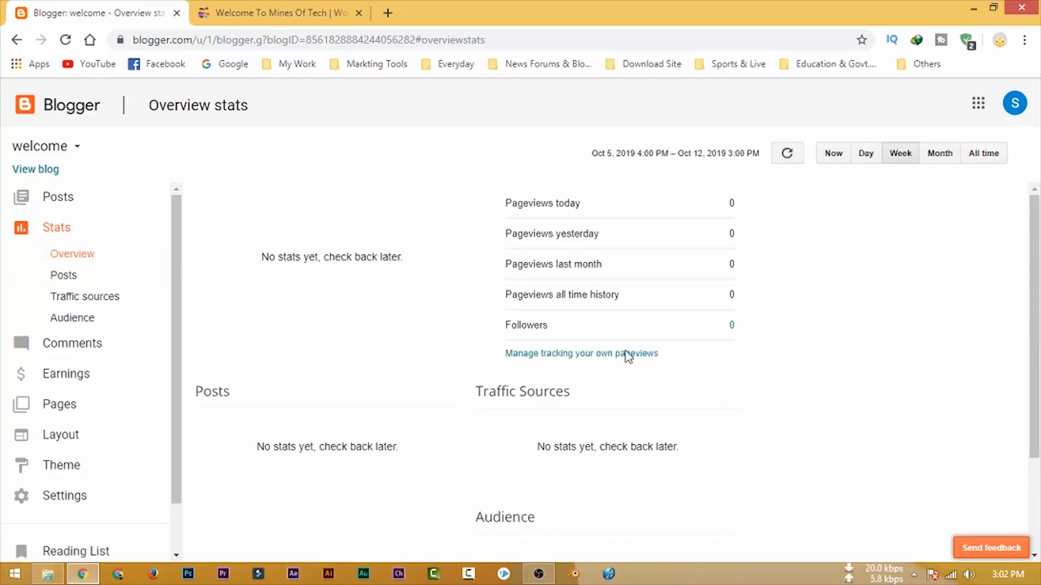
scroll(262, 428, down, 2)
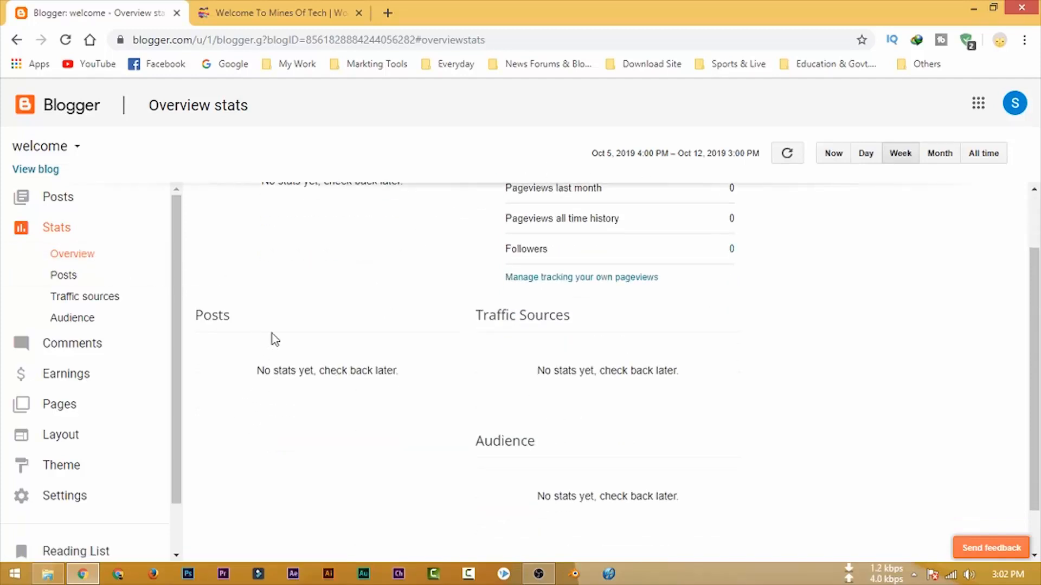
scroll(390, 374, down, 1)
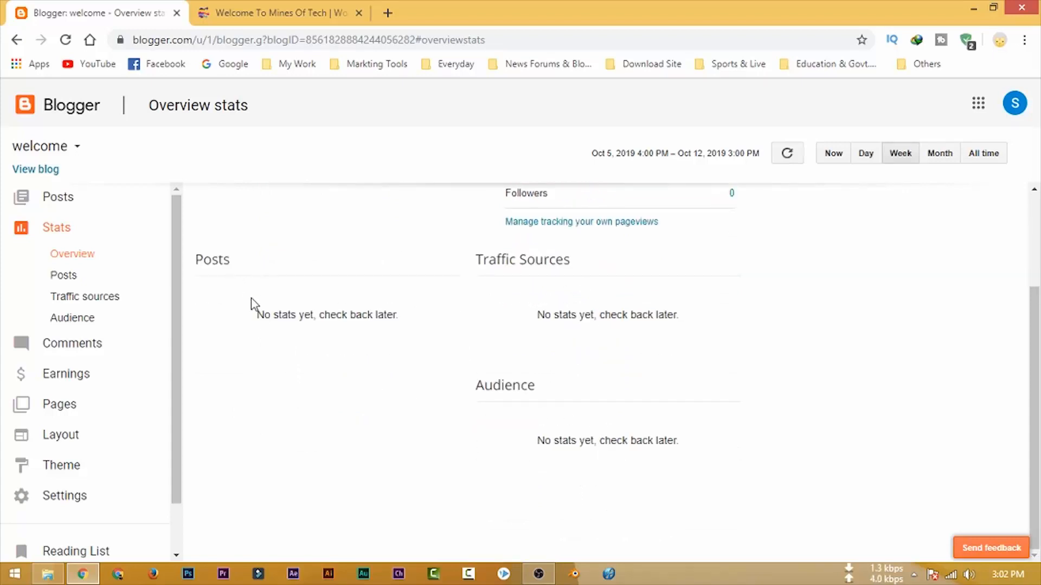
scroll(328, 382, up, 3)
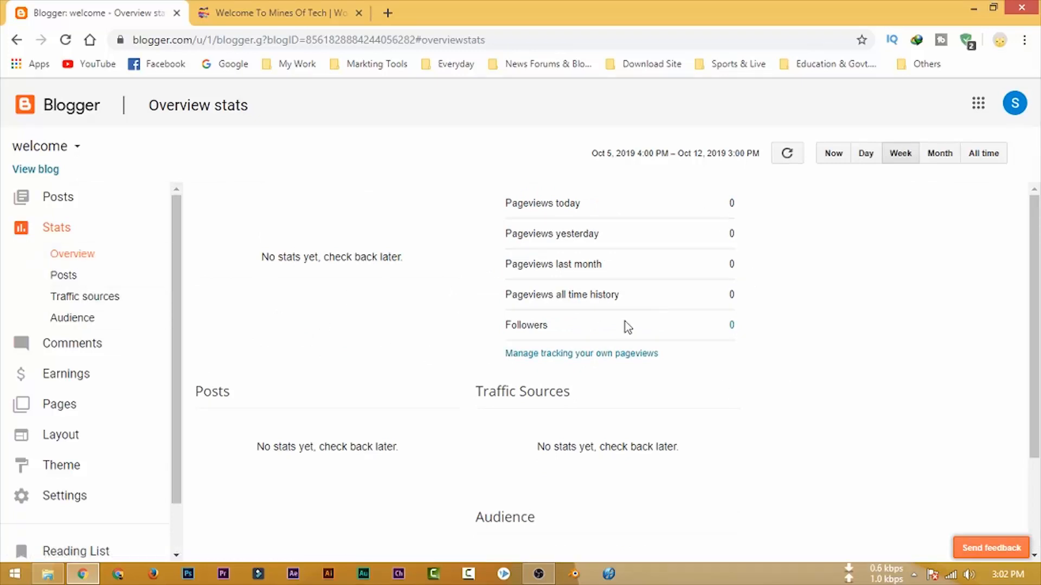
click(65, 277)
click(85, 296)
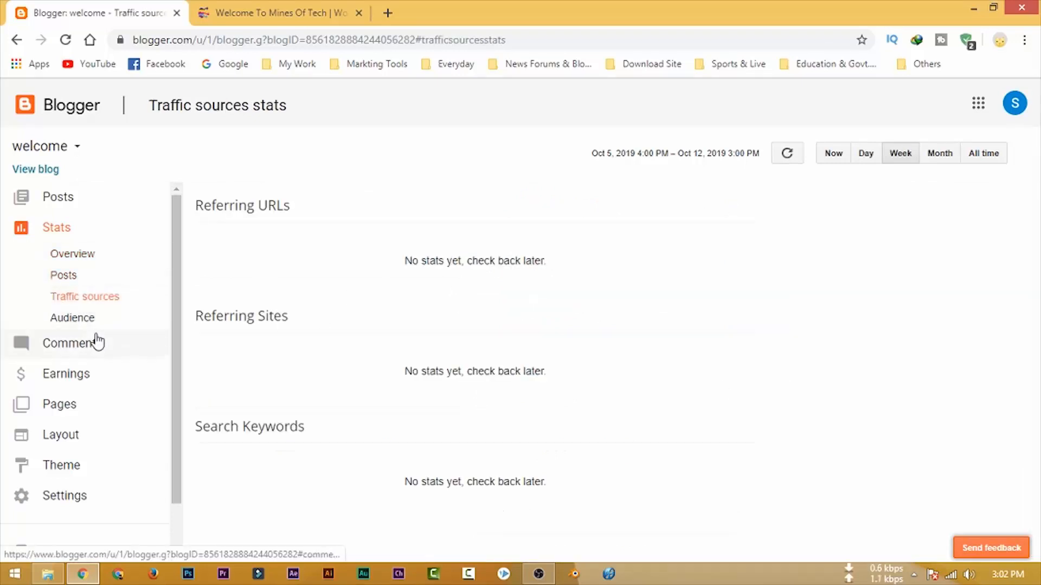
click(85, 319)
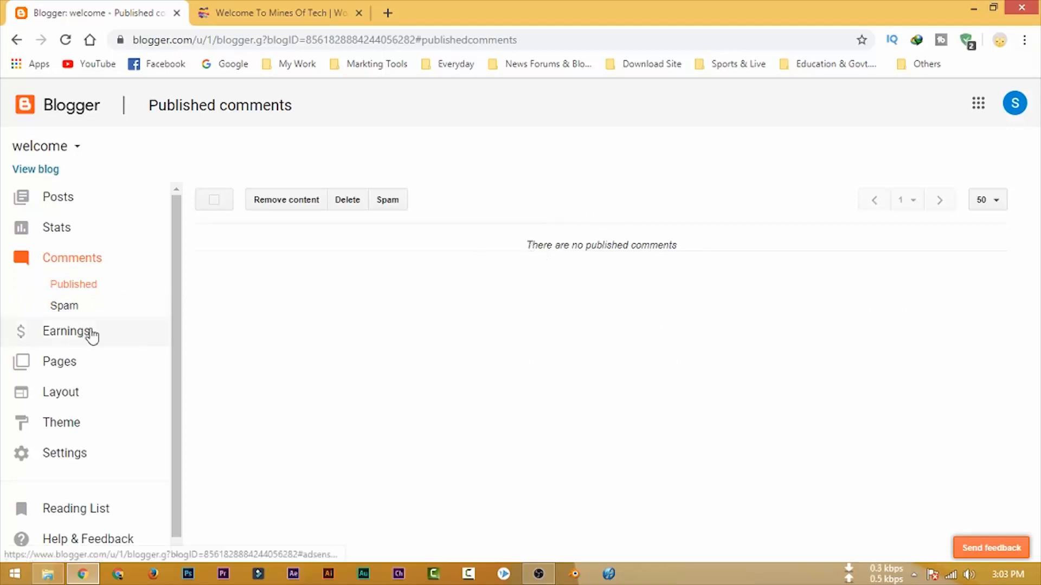
- View the blog's AdSense earnings information and its list of pages
click(60, 340)
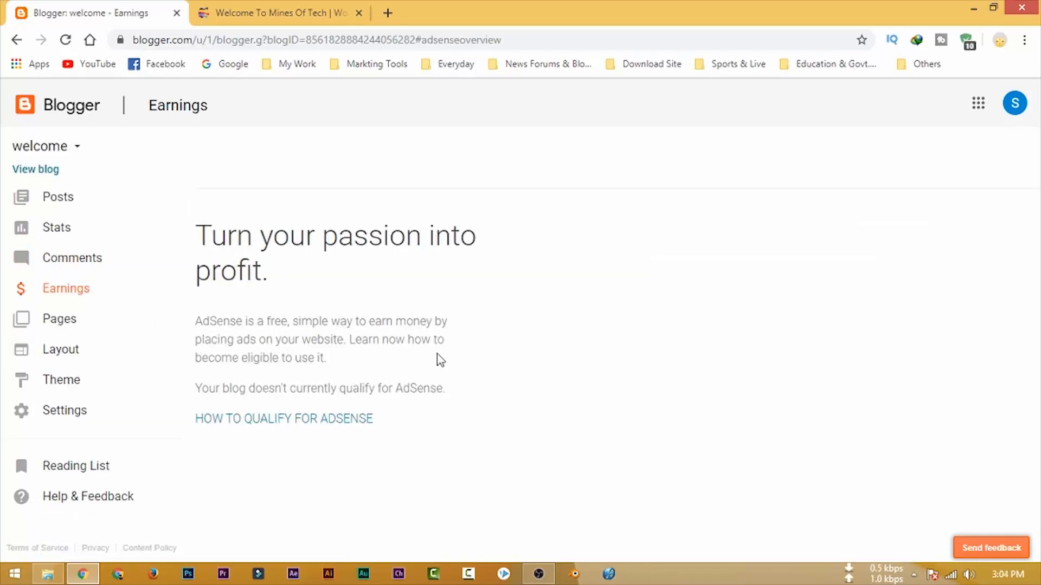
click(57, 328)
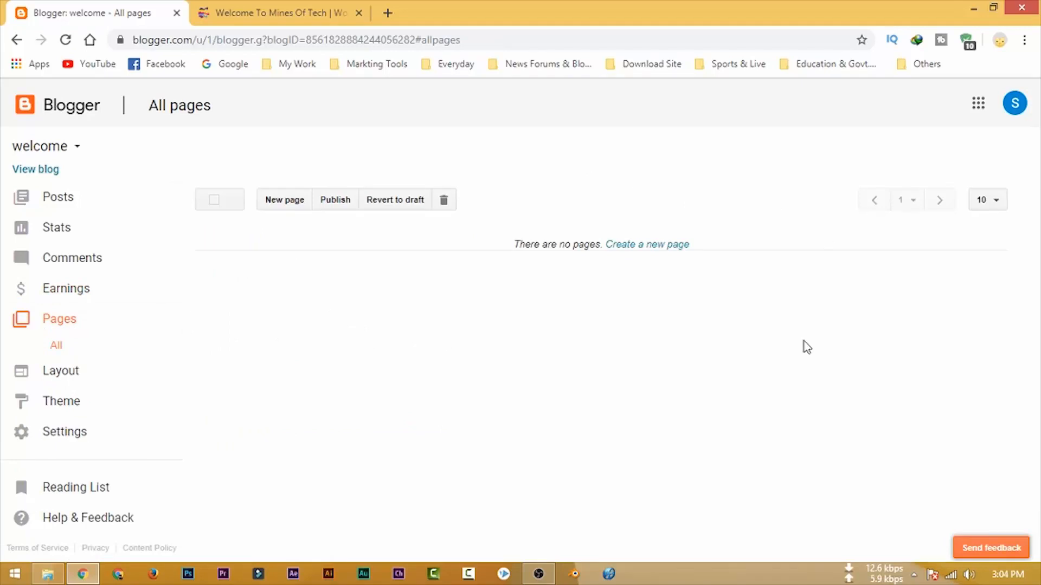
- Examine the Computer category's entries, including Windows, in the Mines Of Tech example blog's navigation
click(281, 12)
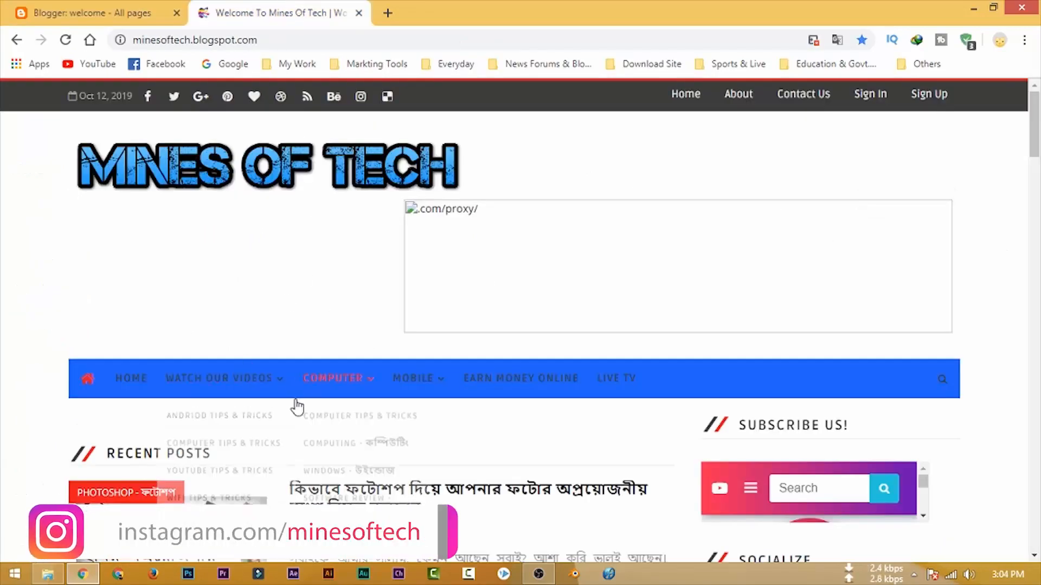
scroll(467, 395, down, 3)
mouse_move(325, 233)
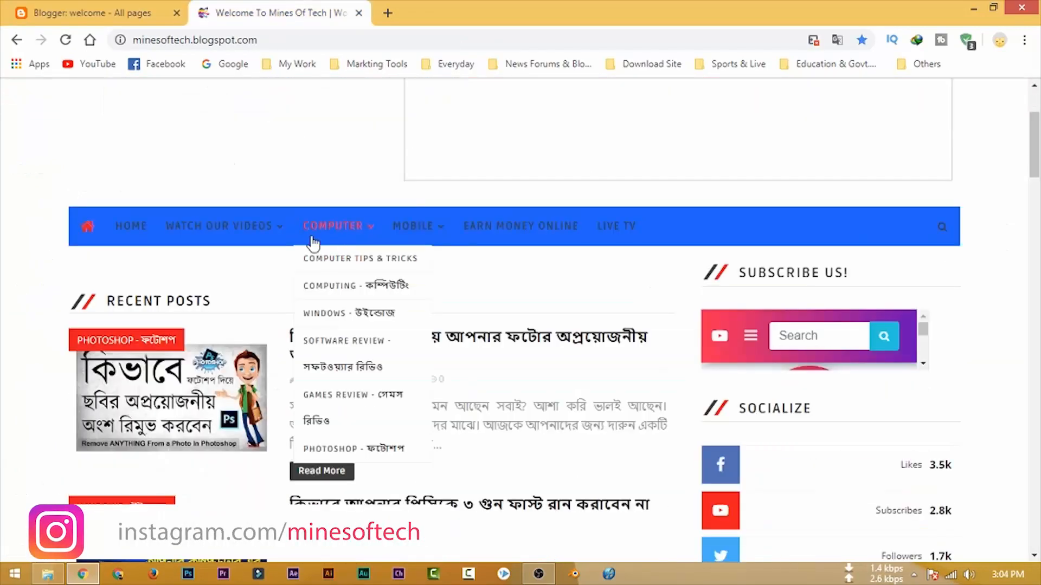
click(350, 316)
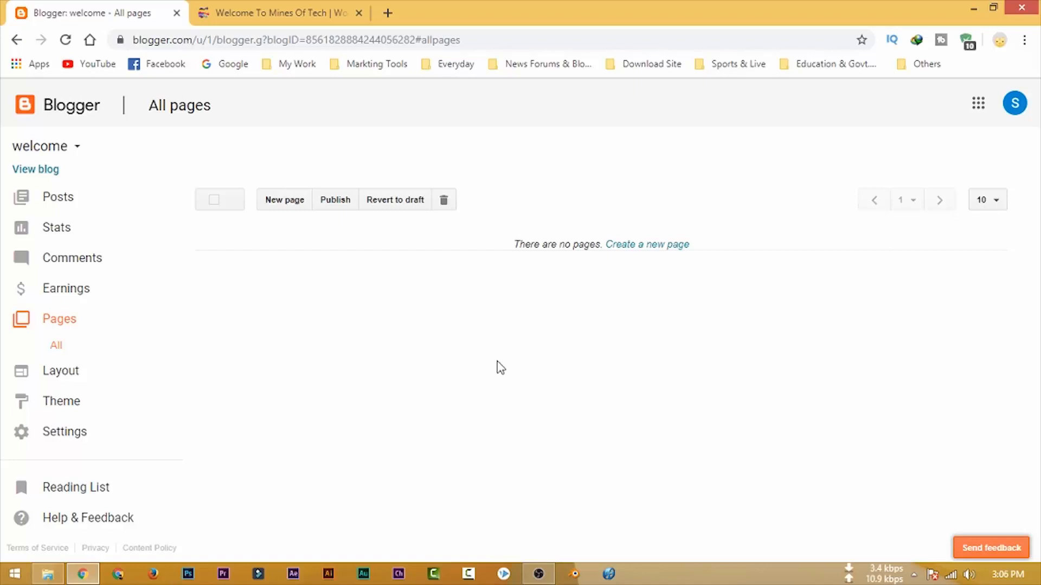
- Examine the welcome blog's layout, from the favicon, sidebar and header sections to the page body gadgets
click(72, 371)
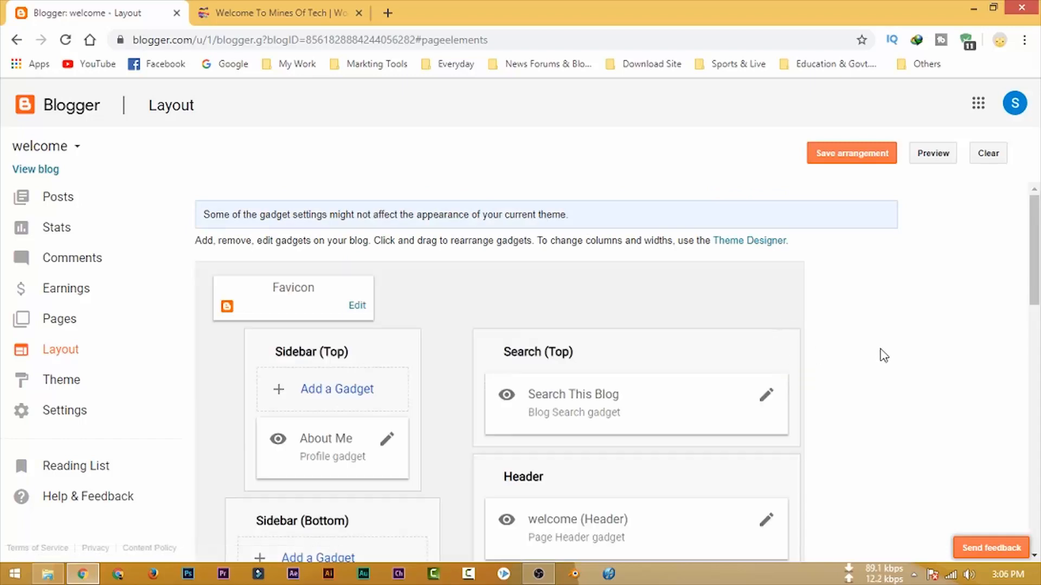
scroll(884, 357, down, 4)
scroll(896, 395, down, 10)
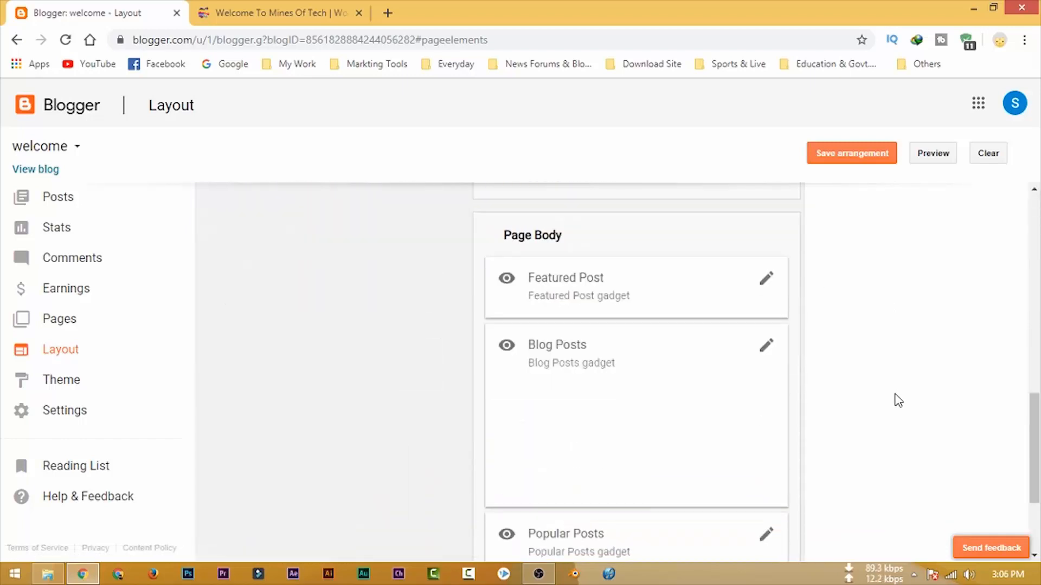
scroll(887, 447, up, 14)
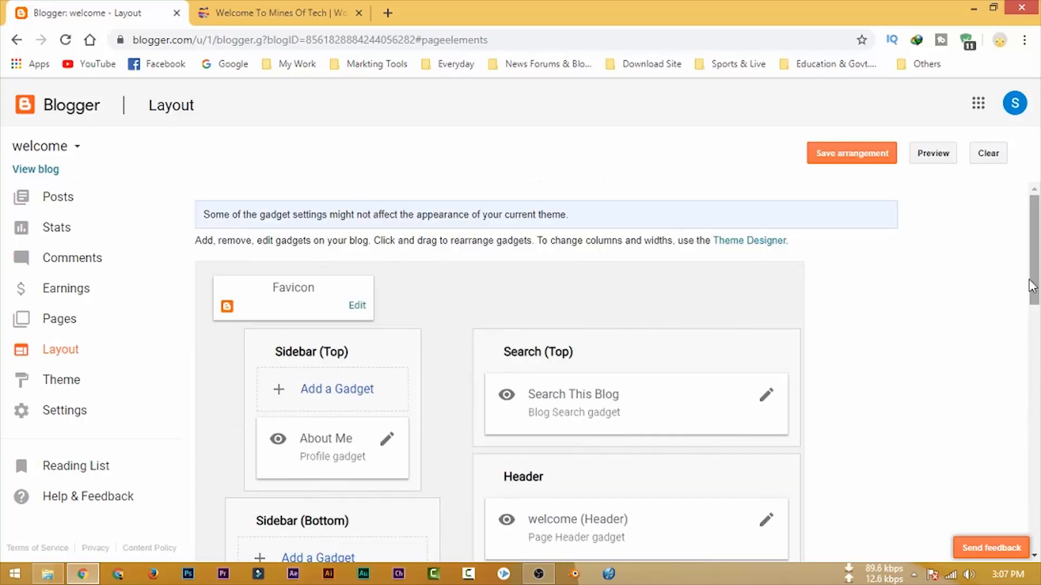
scroll(877, 358, down, 6)
scroll(874, 352, up, 6)
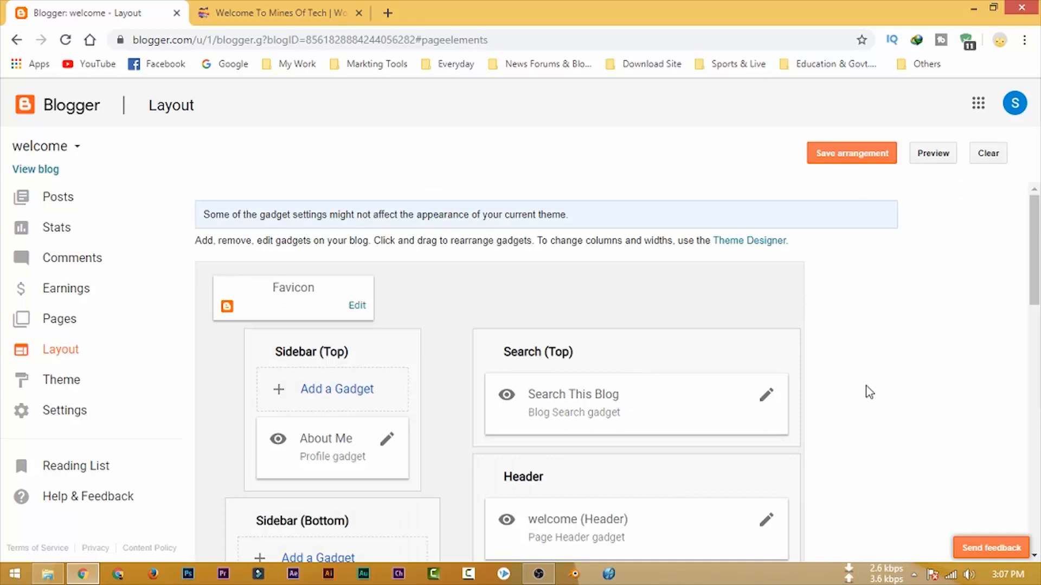
- Examine the rest of the blog's layout down to the footer, and browse the available base themes from Contempo to Travel
scroll(868, 391, down, 14)
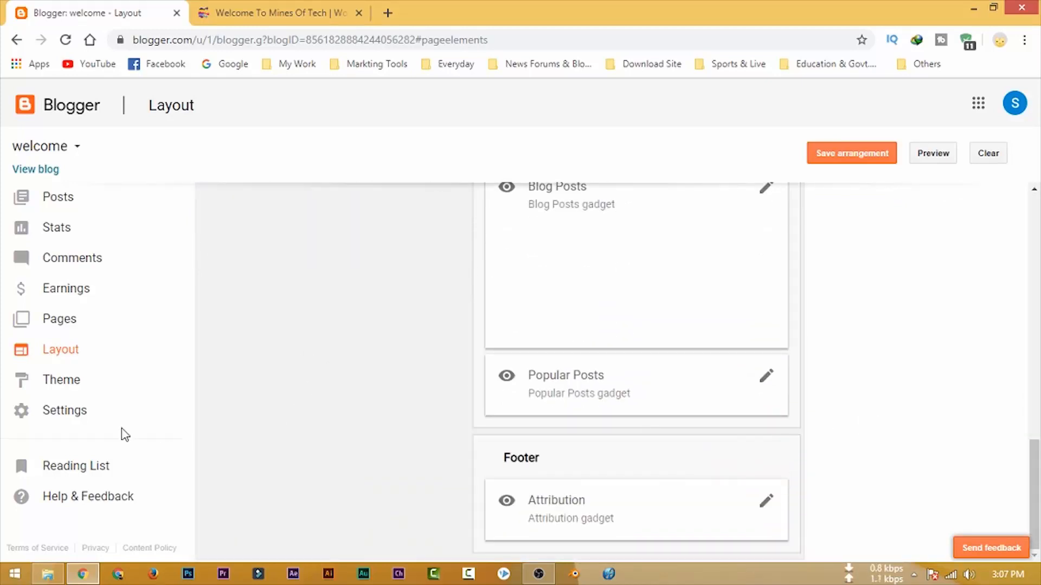
click(73, 387)
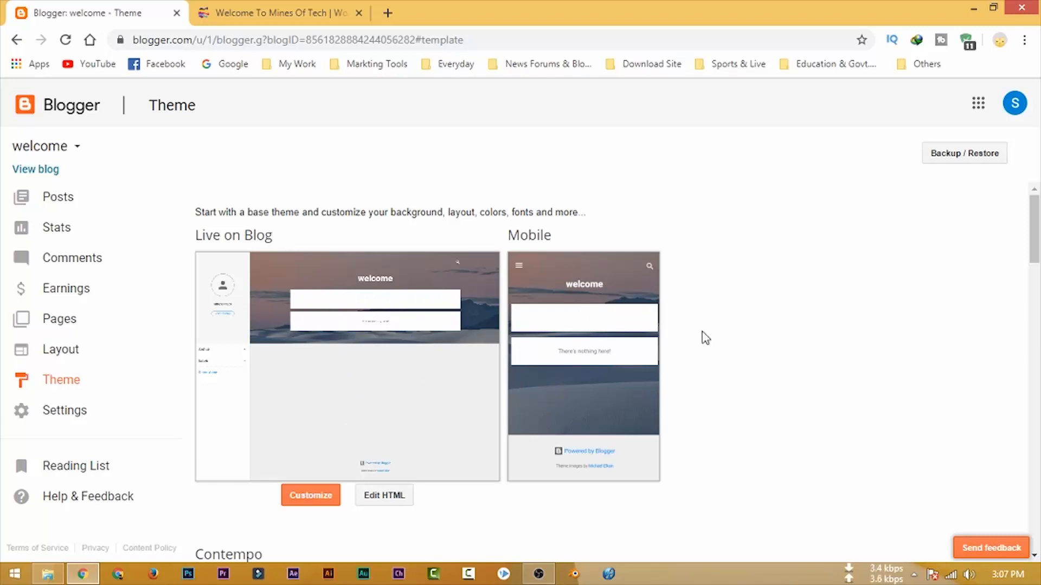
scroll(736, 379, down, 9)
scroll(852, 409, up, 4)
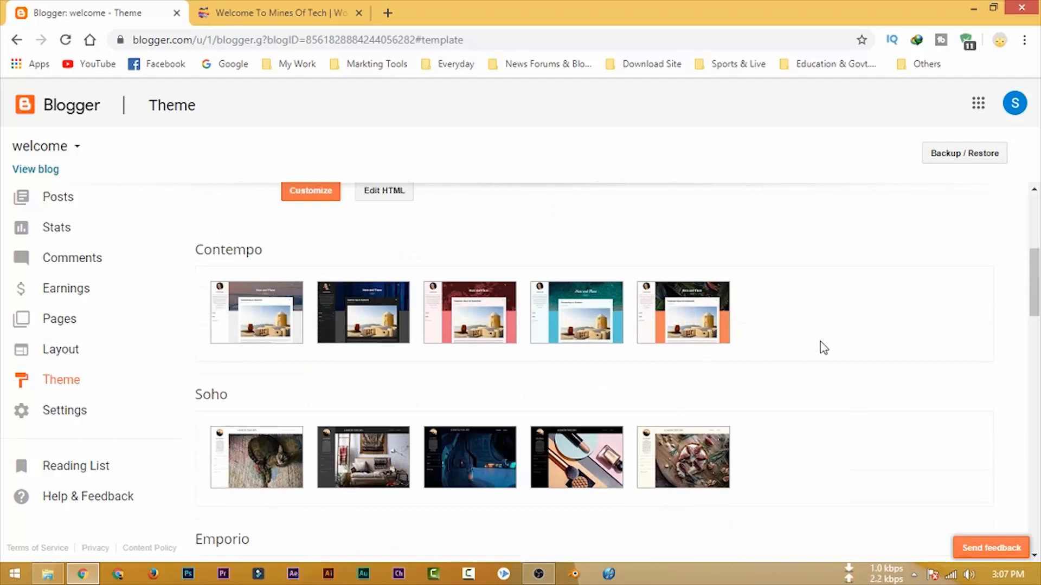
scroll(823, 348, down, 10)
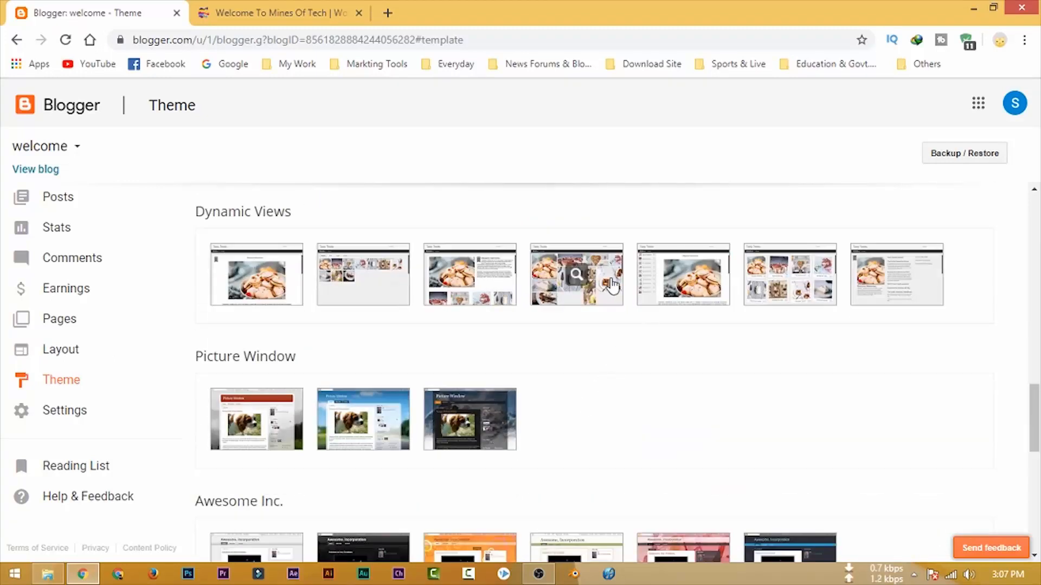
scroll(634, 358, down, 4)
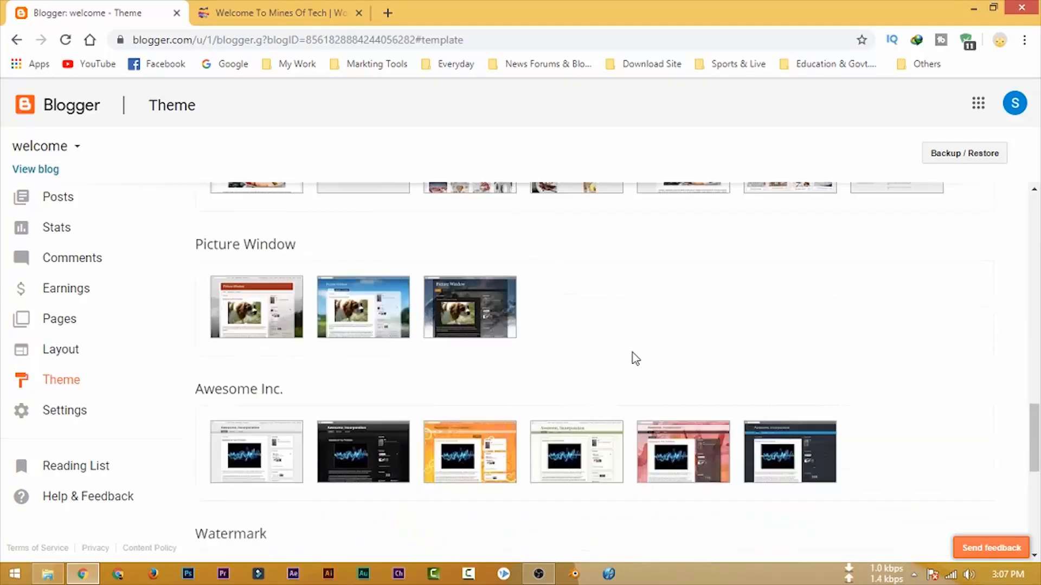
scroll(582, 432, down, 3)
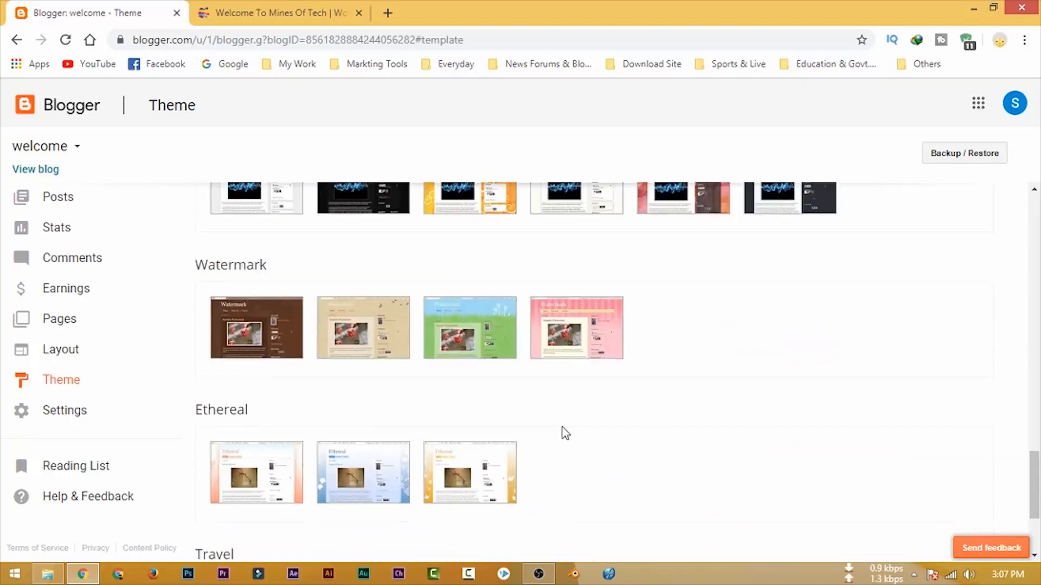
scroll(757, 426, down, 3)
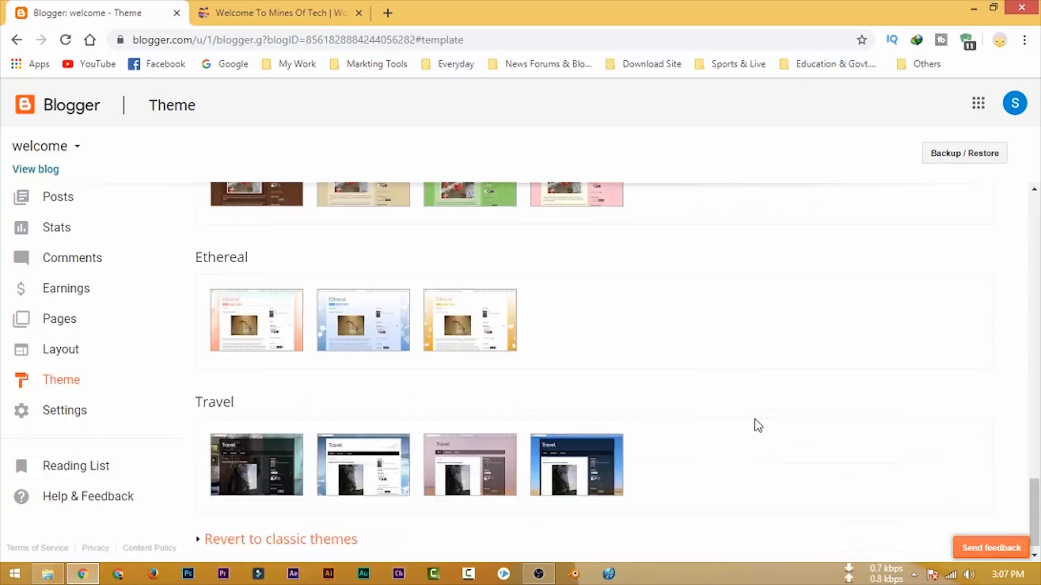
scroll(746, 431, up, 20)
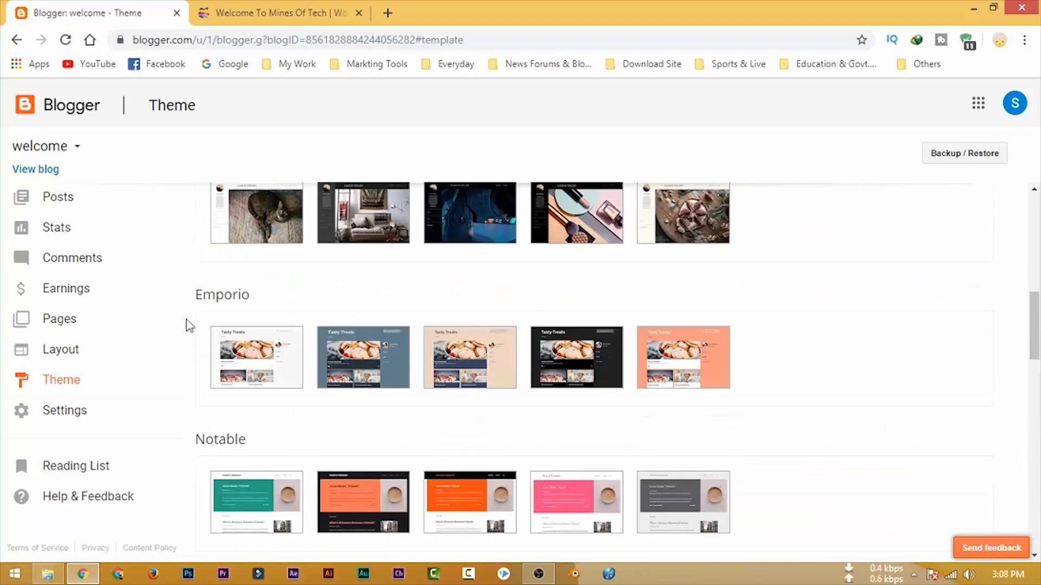
- Review the blog's basic settings, including title, privacy, blog address and HTTPS redirect, and its user settings
click(76, 429)
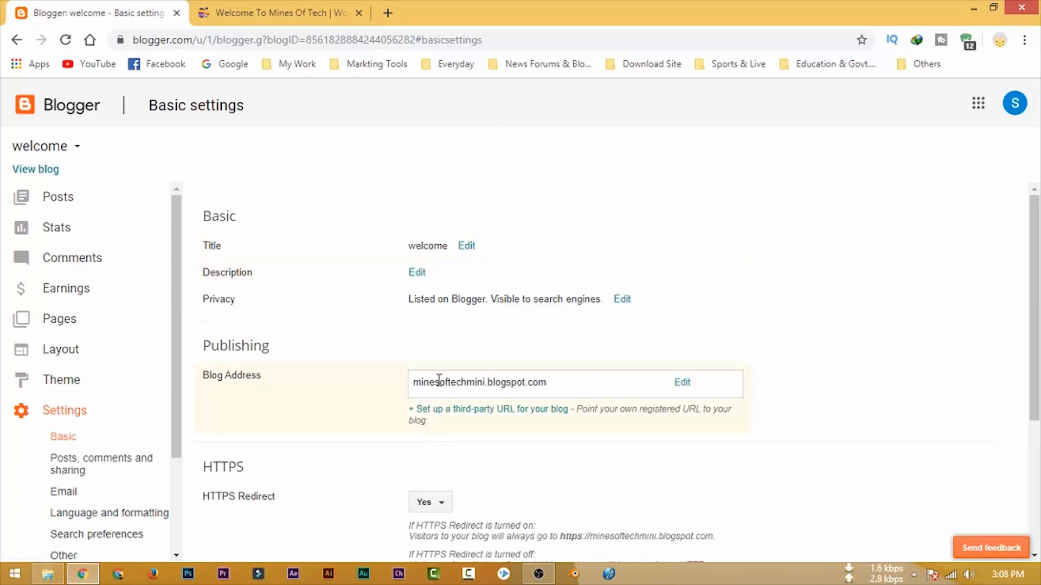
scroll(816, 382, down, 1)
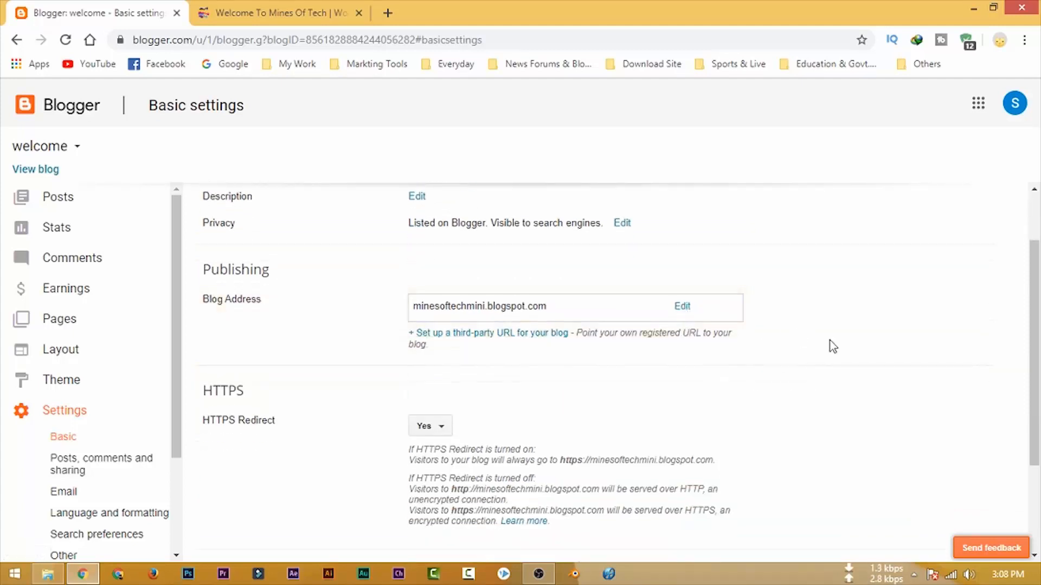
scroll(830, 341, down, 2)
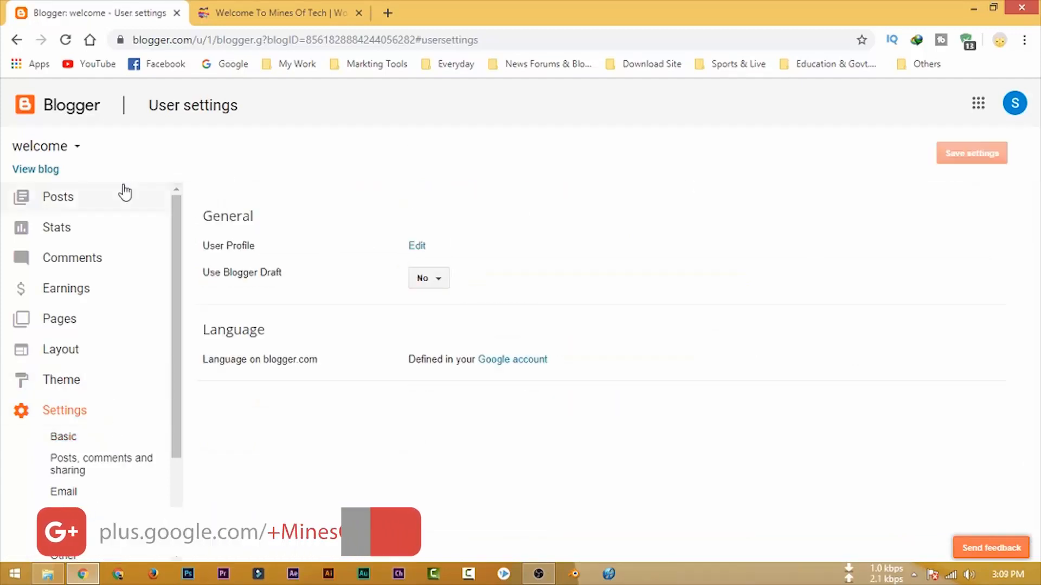
- View the Mines Of Tech example blog, and open the live welcome blog to compare its appearance
click(237, 11)
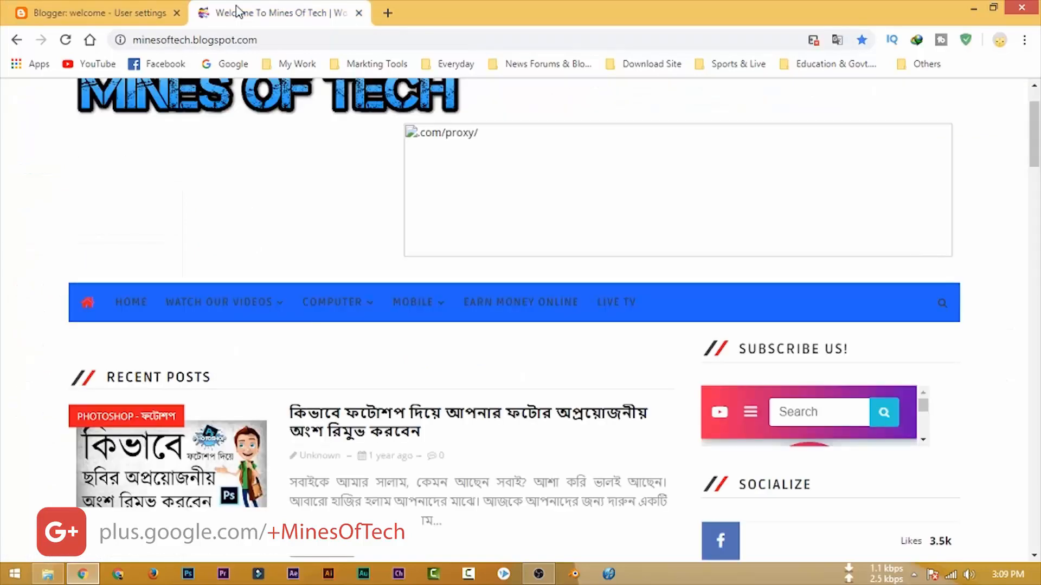
click(103, 12)
click(51, 167)
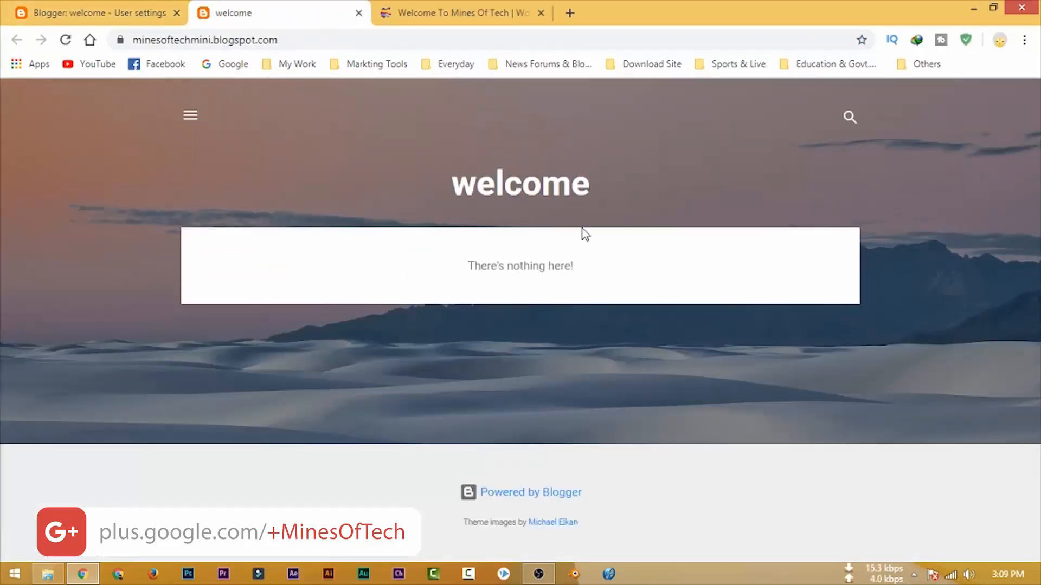
- Return to the blog's dashboard and open the Backup / Restore options for its theme
click(93, 12)
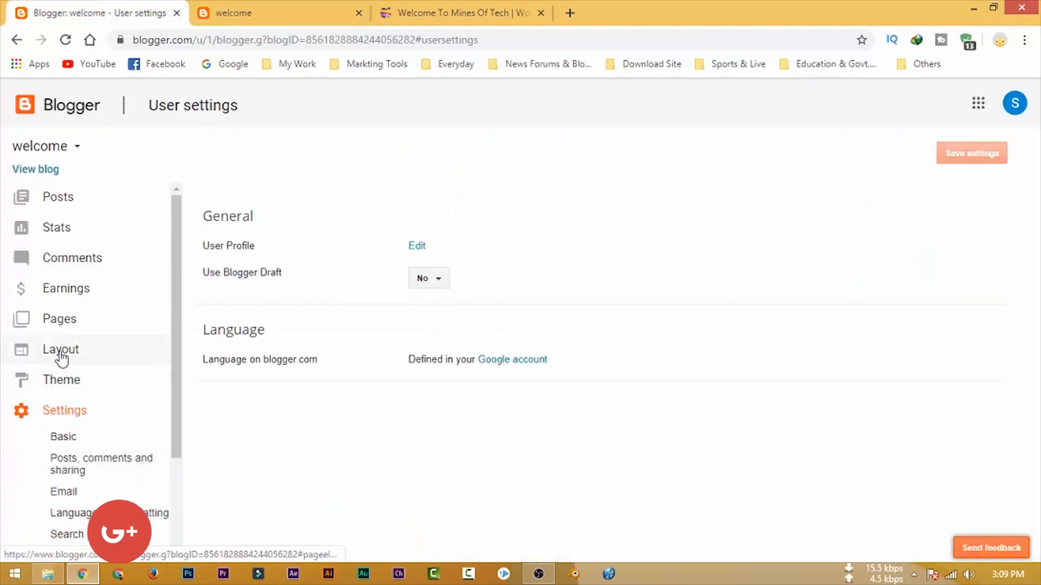
click(62, 381)
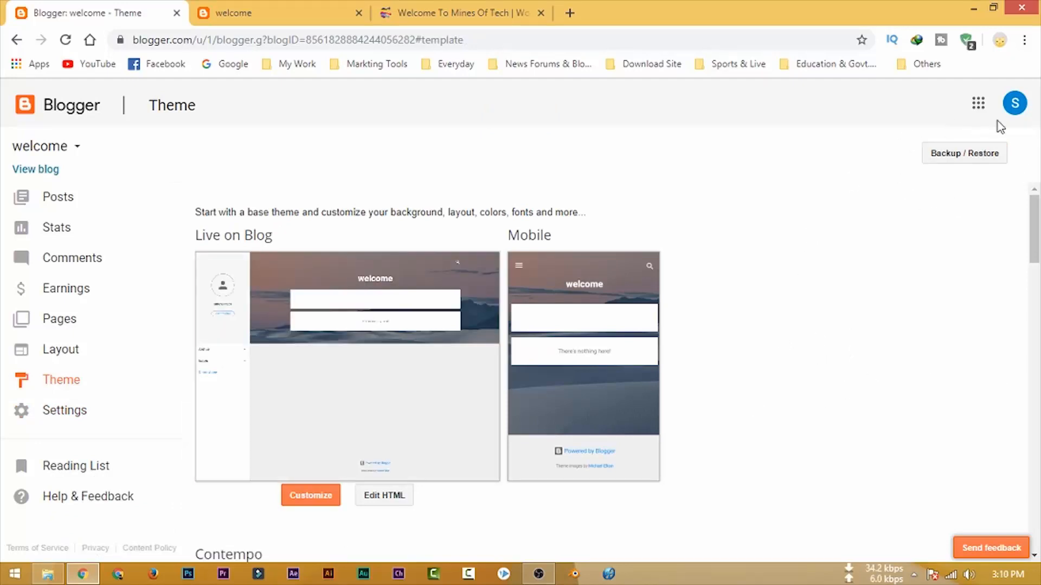
click(948, 161)
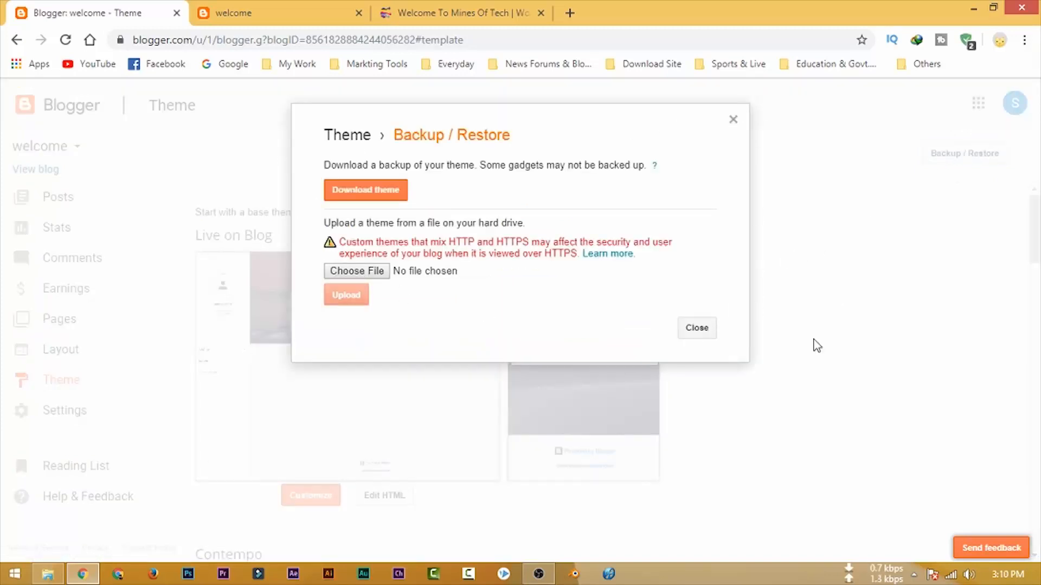
- Switch to File Explorer and copy the Sora Ribbon template's web address from New Text Document in the Compressed folder
click(54, 576)
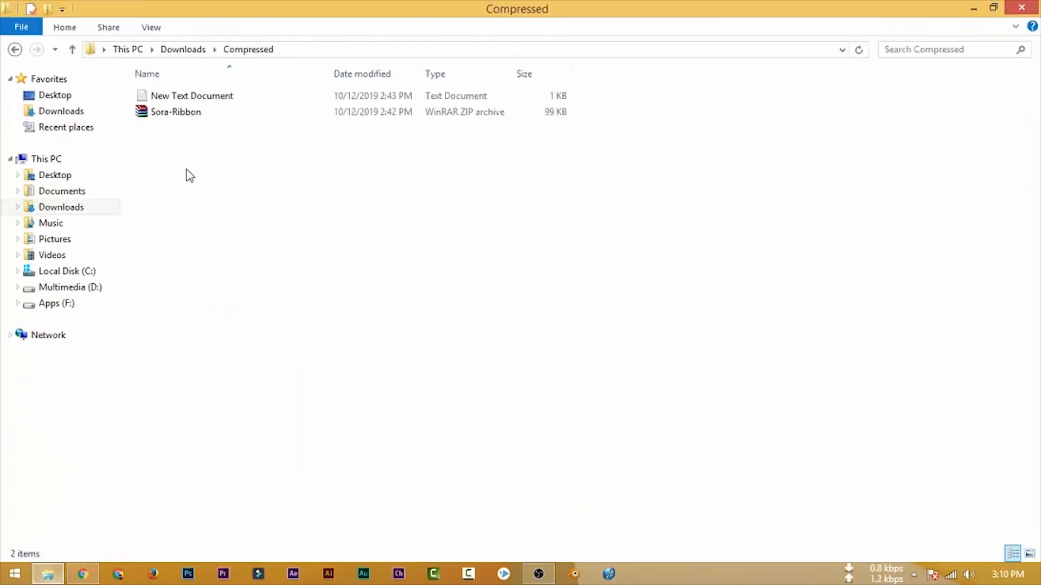
double_click(193, 96)
drag(473, 149, 109, 151)
right_click(152, 153)
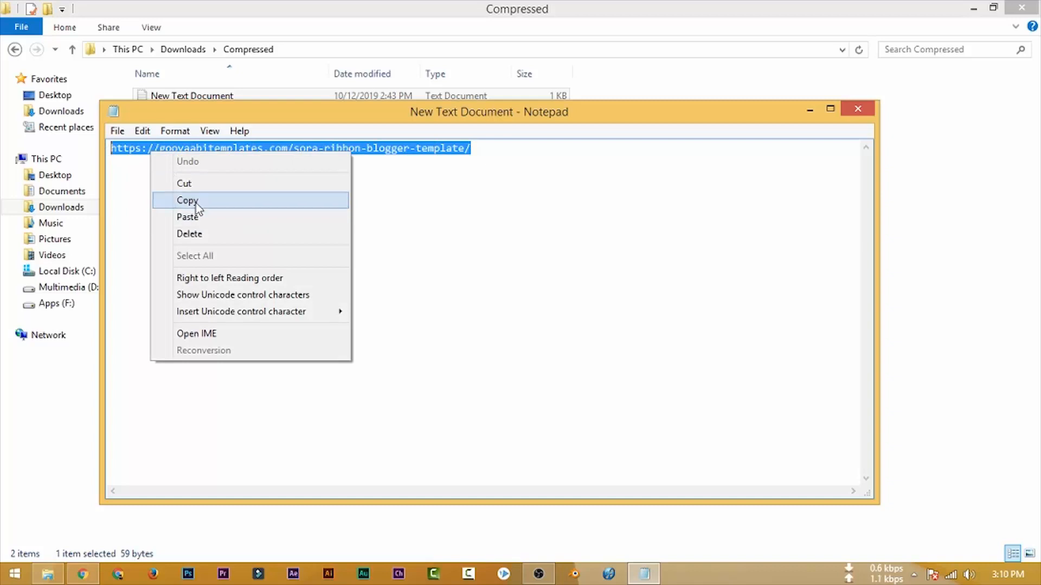
click(195, 202)
- Open the copied address in a new browser tab, view the template's preview and download options, and close the tab
key(alt+Tab)
right_click(525, 38)
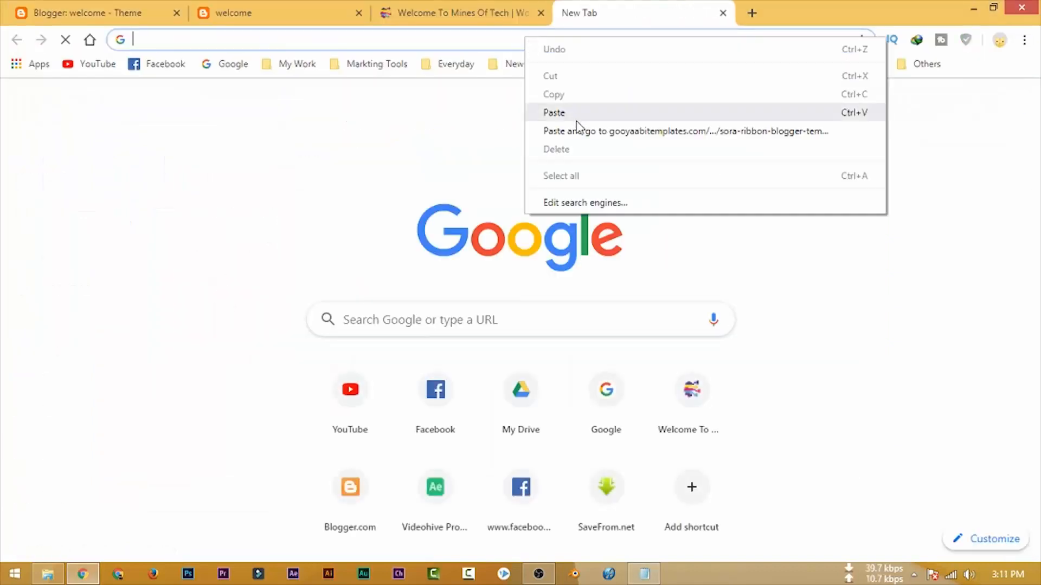
click(579, 130)
scroll(263, 470, down, 5)
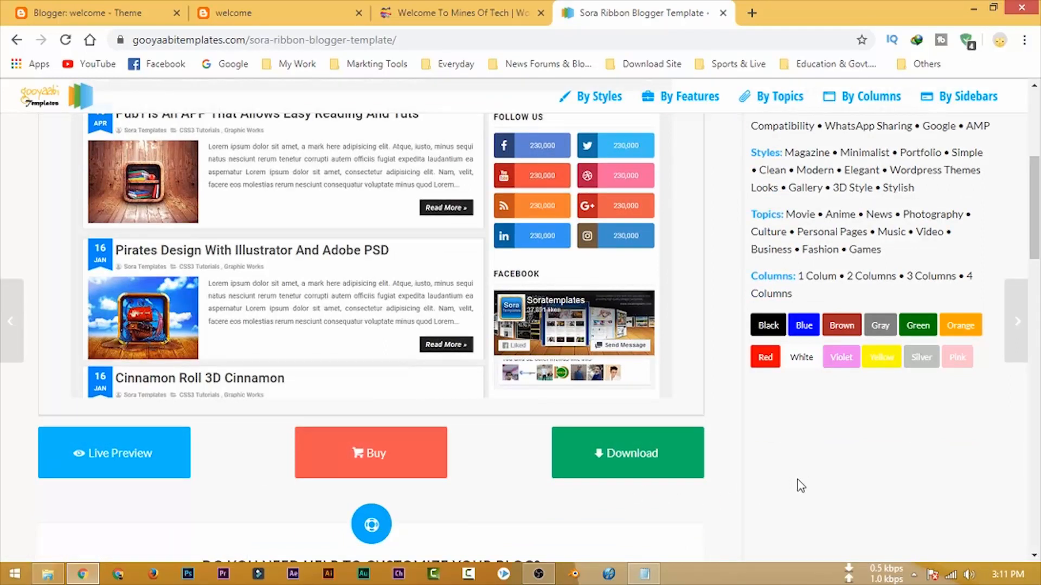
click(722, 13)
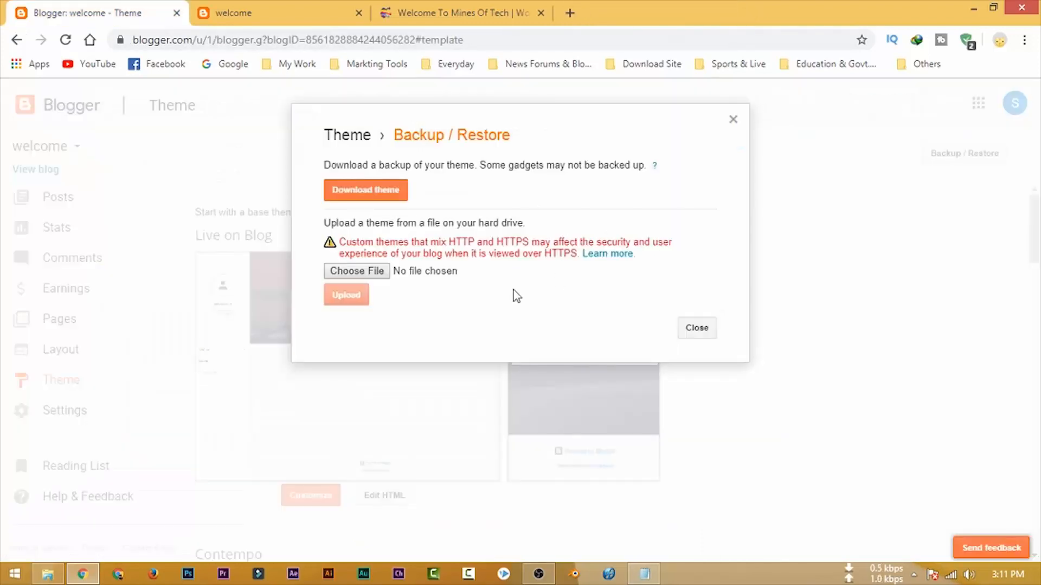
- Switch to File Explorer and extract the Sora-Ribbon ZIP archive's files into the Compressed folder
click(48, 573)
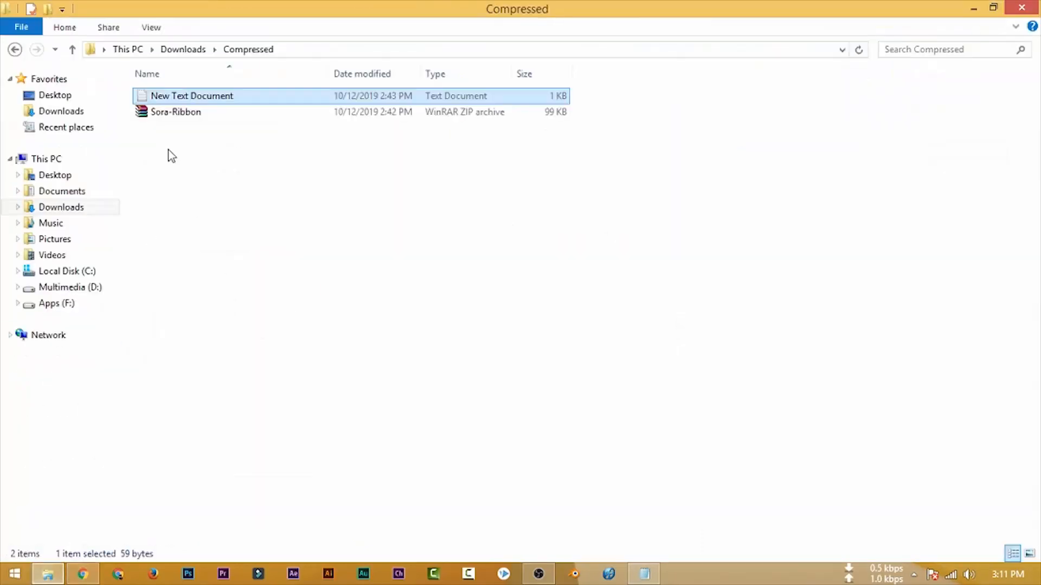
click(166, 114)
right_click(167, 116)
click(228, 174)
right_click(733, 136)
click(740, 200)
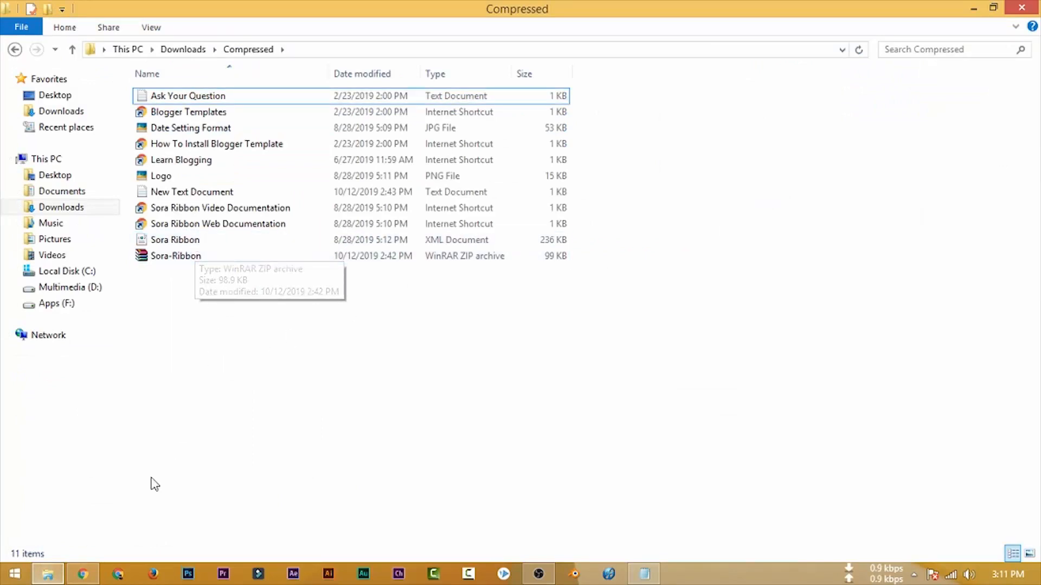
- Switch back to Chrome and upload Sora Ribbon.xml from the Downloads Compressed folder as the blog's theme
click(88, 570)
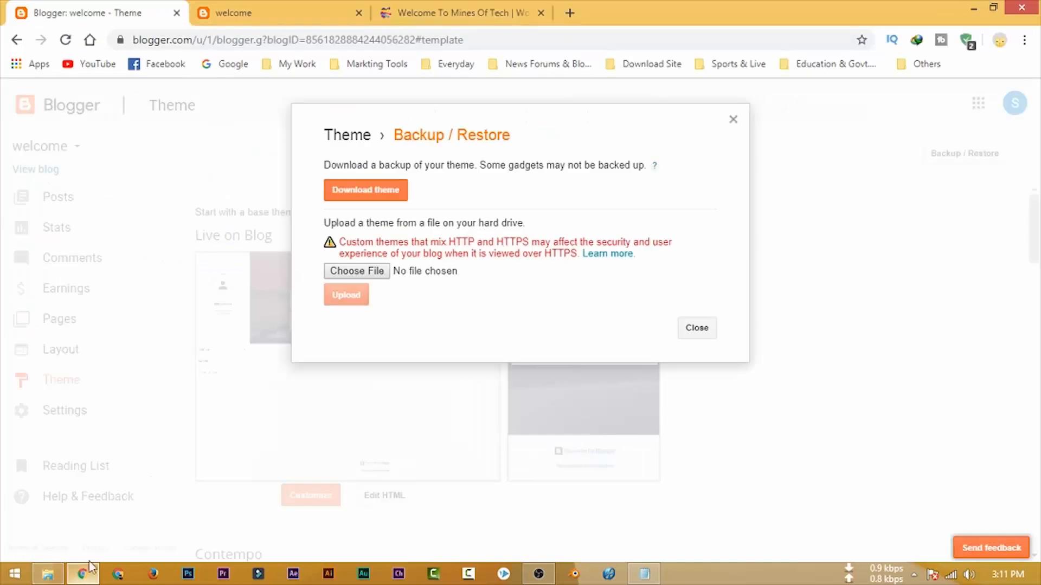
click(355, 274)
click(67, 218)
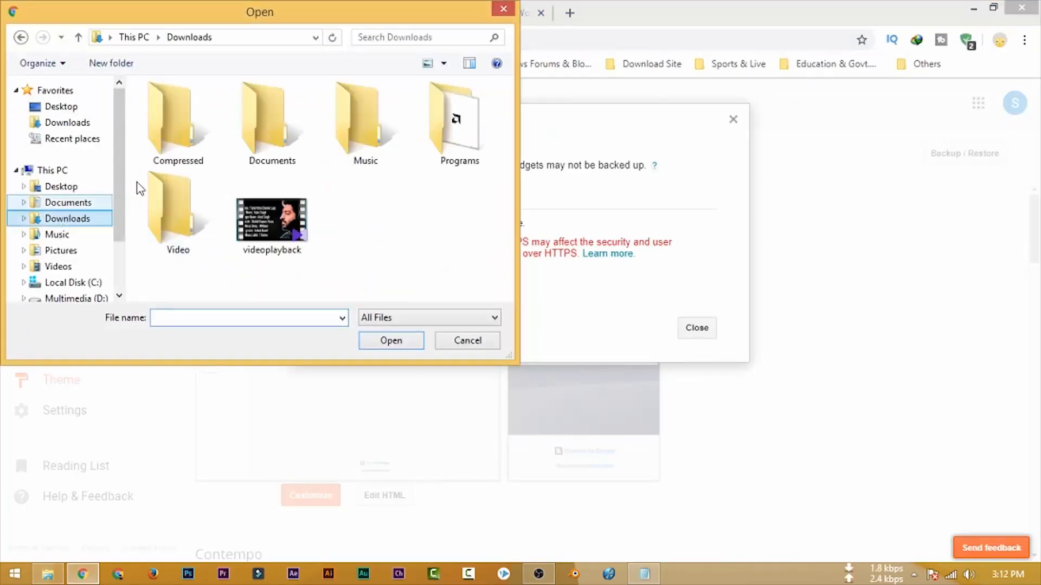
double_click(174, 130)
click(192, 252)
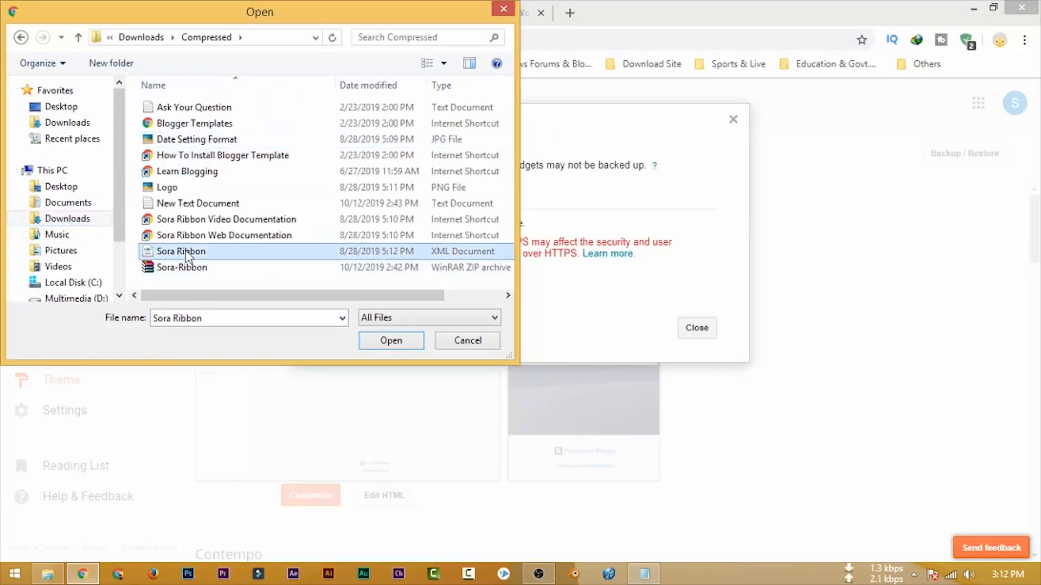
click(391, 341)
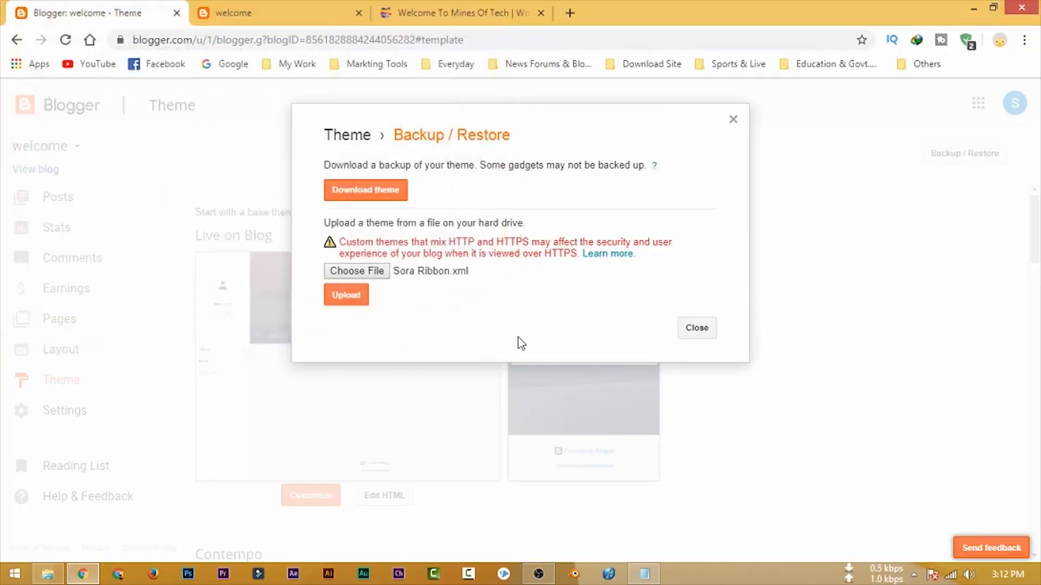
click(349, 300)
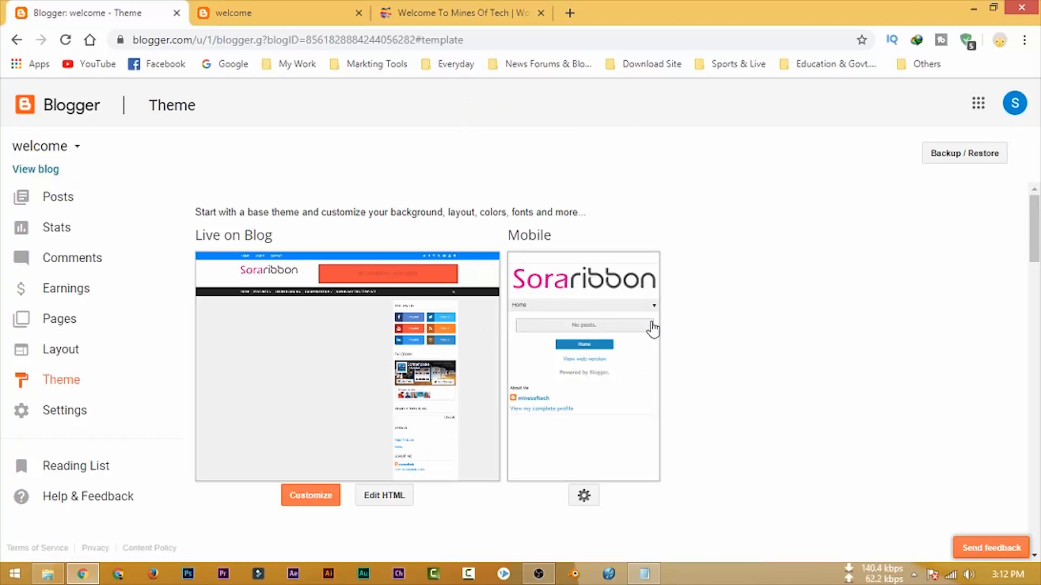
- View the live welcome blog and examine its new theme, from the header and navigation menus down through the sidebar widgets
click(41, 172)
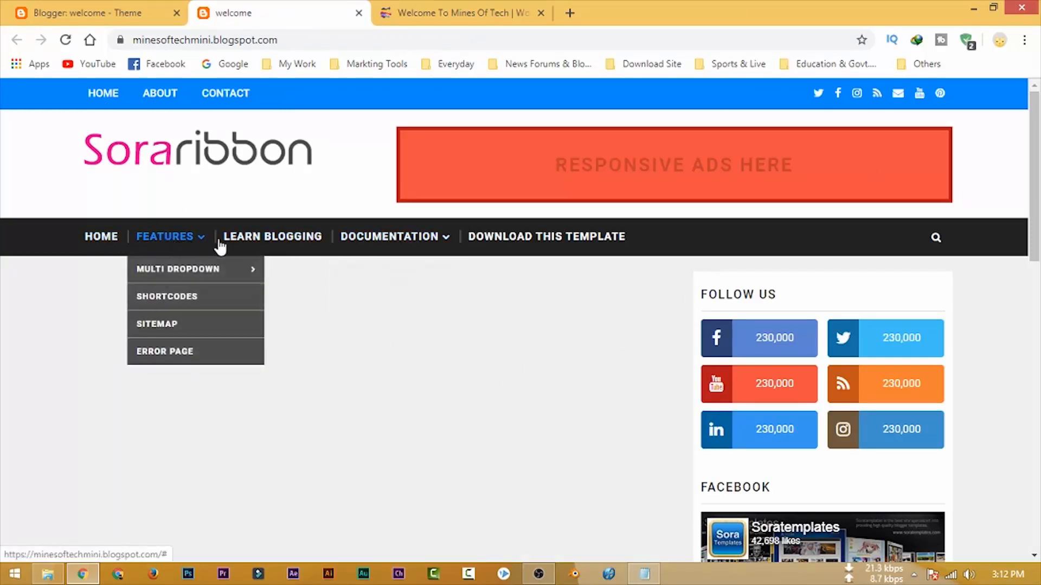
mouse_move(436, 241)
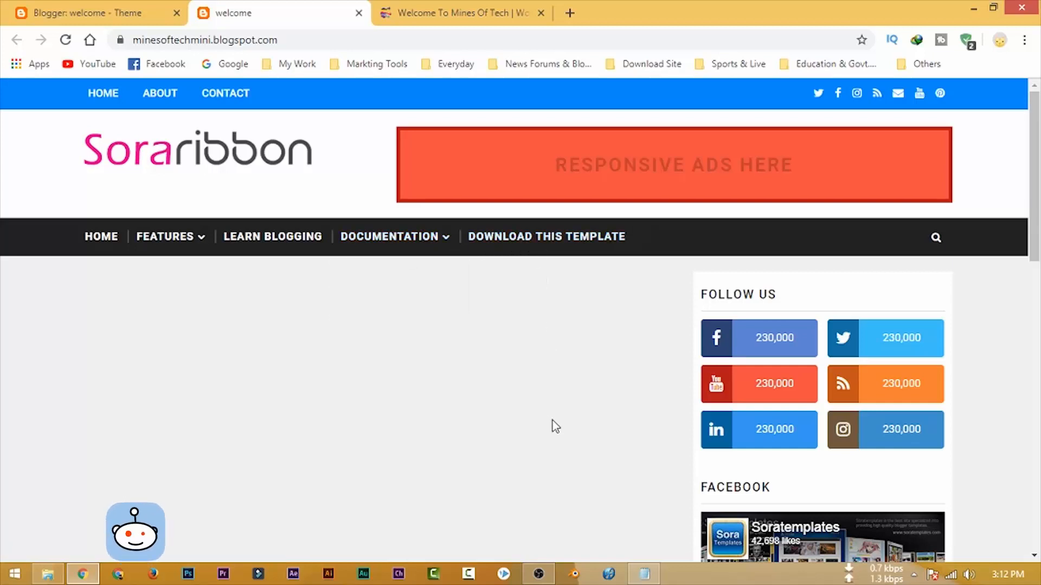
scroll(536, 424, down, 8)
scroll(535, 420, down, 6)
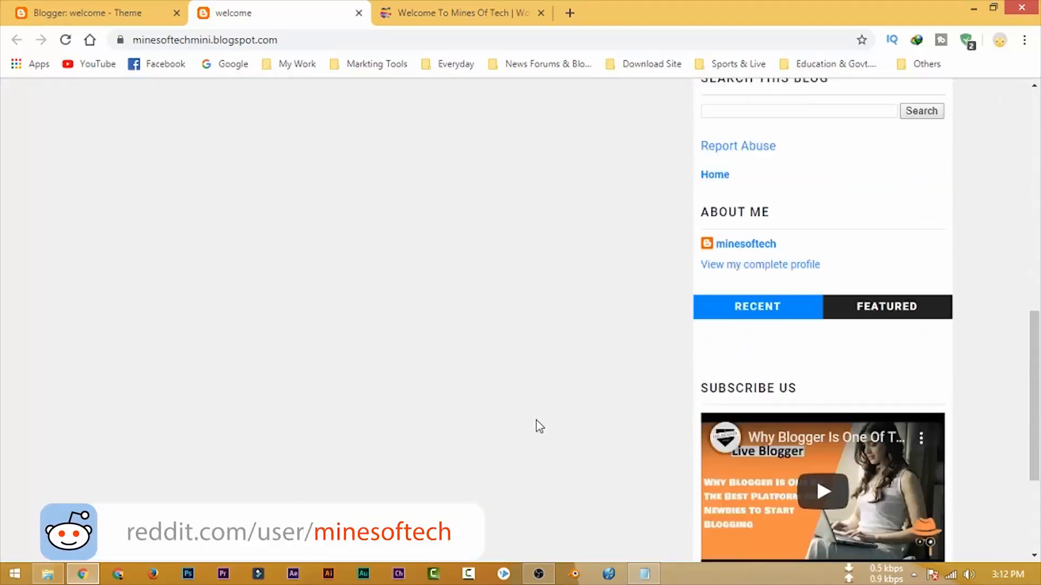
scroll(504, 489, up, 14)
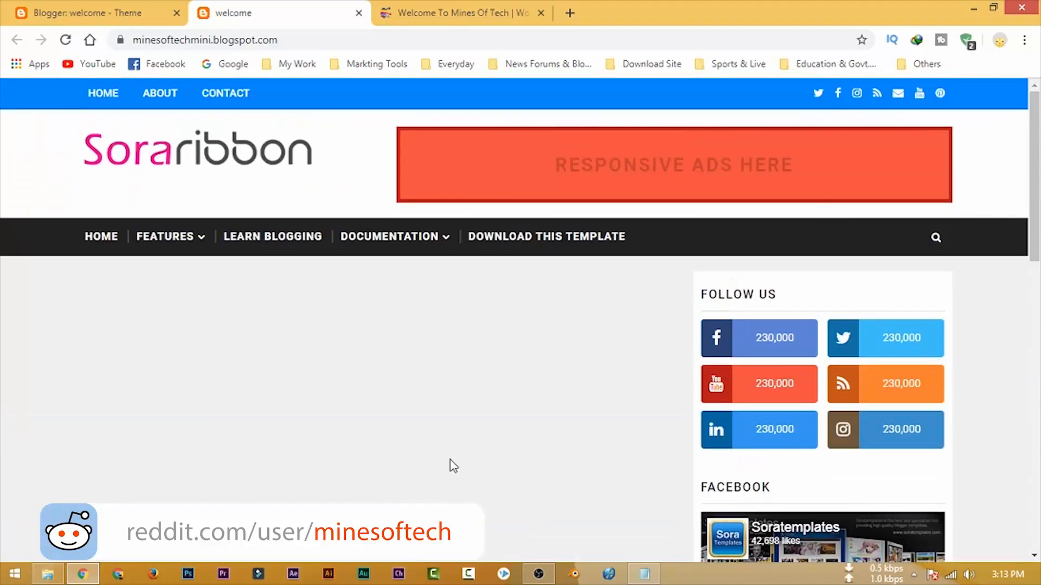
scroll(453, 466, down, 1)
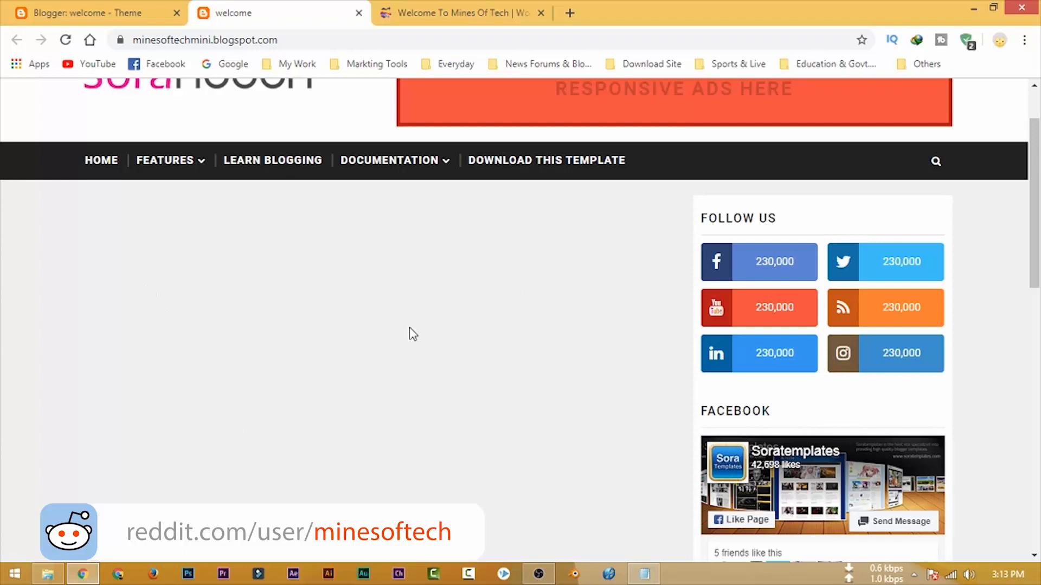
scroll(369, 369, down, 13)
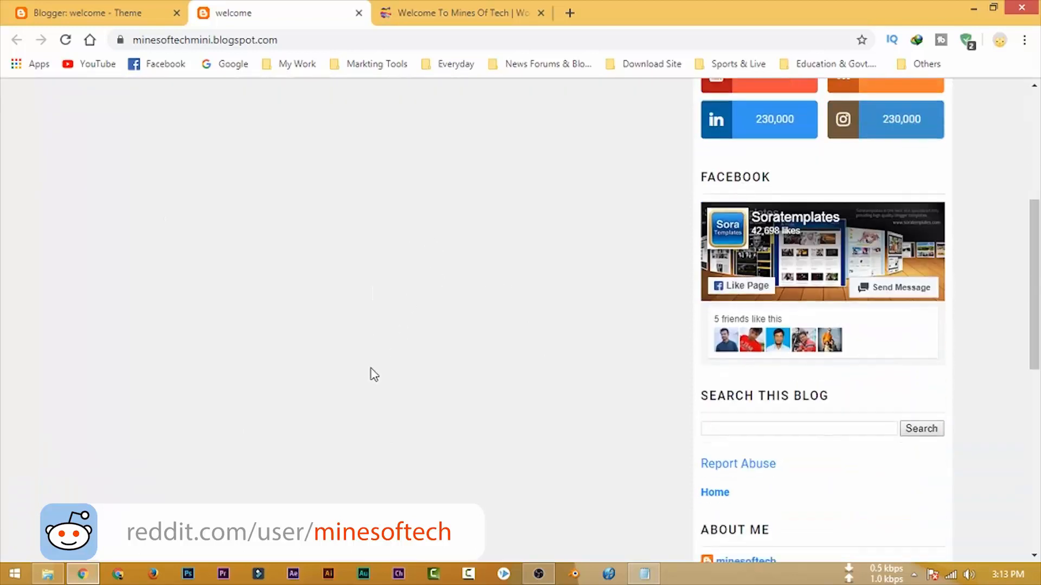
scroll(401, 433, down, 3)
scroll(418, 481, up, 15)
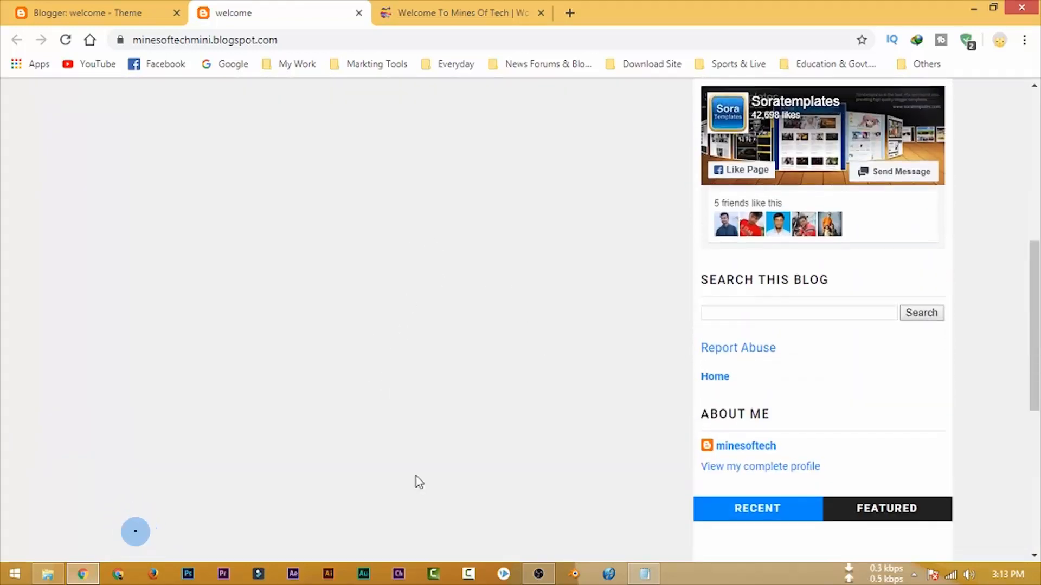
- Create and publish a new post on the welcome blog titled "gvyfrfhjjhjjhijgytfyjmn" with a long run of the letter j as filler body text
click(105, 12)
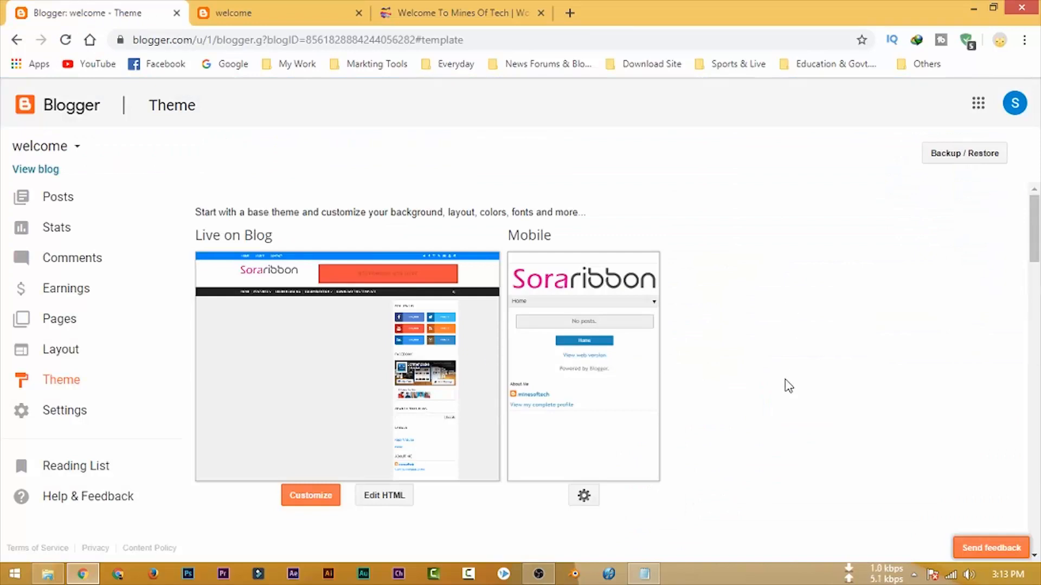
click(63, 199)
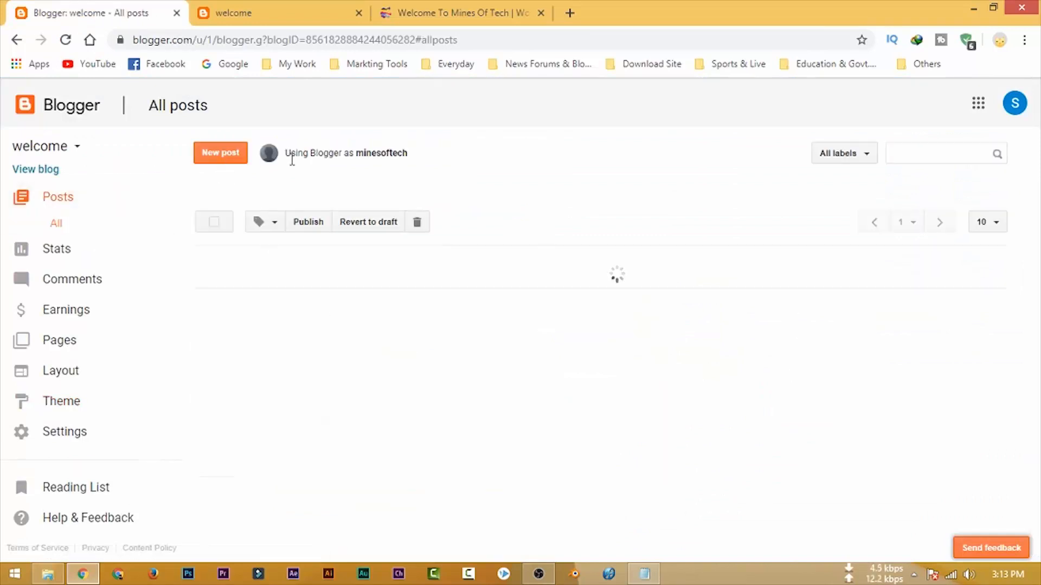
click(225, 156)
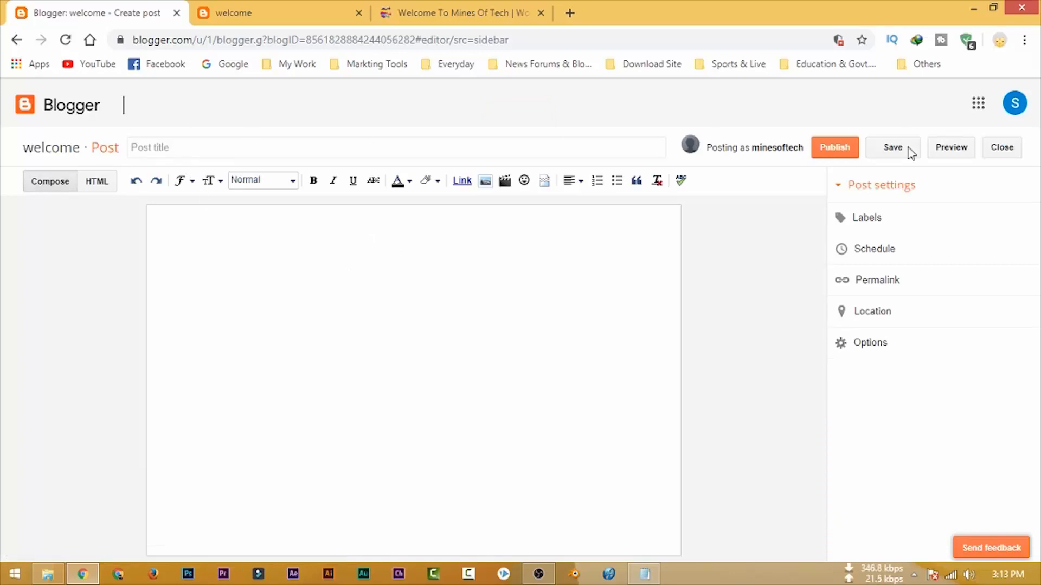
click(200, 154)
text(gvyfrfhjjhjjhijgytfyjmn)
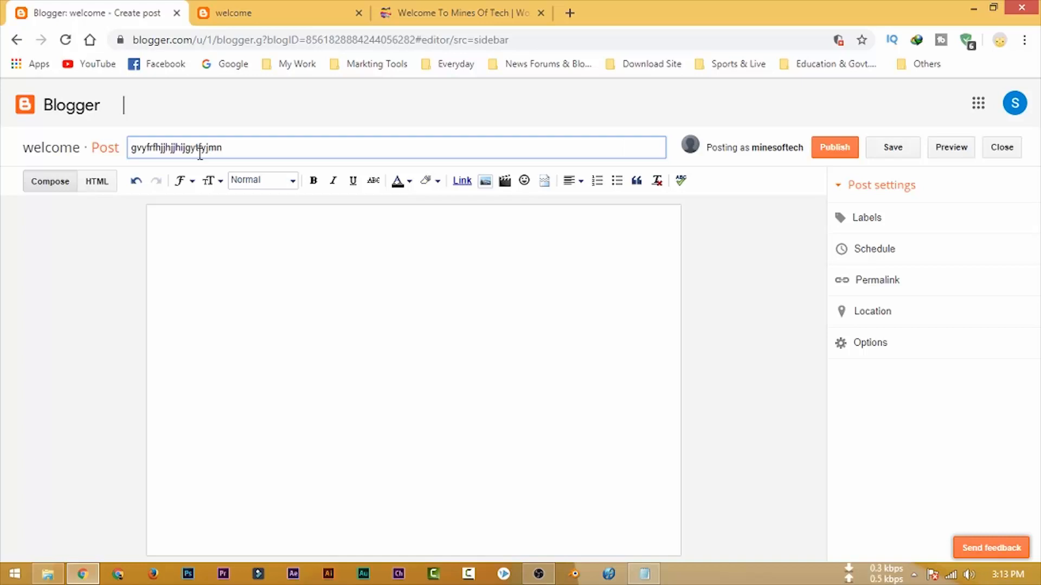
click(243, 239)
text(kj)
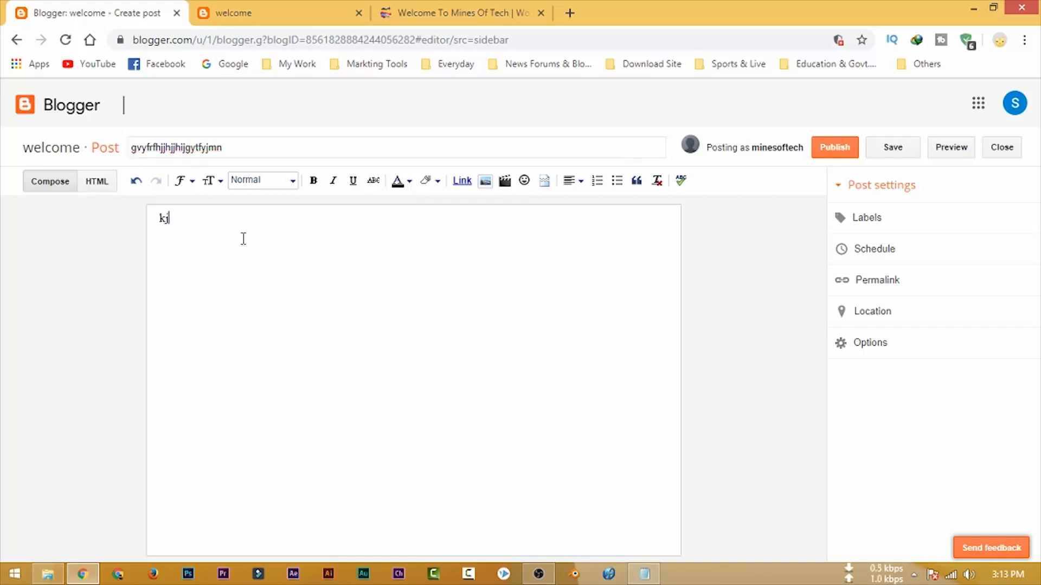
text(jjjjjjjjjjjjjjjjjjjjjjjjjjjjjjjjjjjjjjjjjjjjjjjjjjjjjjjjjjjjjjjjjjjjjjjjjjjjjjjjjjjjjjjjjjjjjjjjjjjjjjjjjjjjjjjjjjjjjjjjf chxfdxdcf)
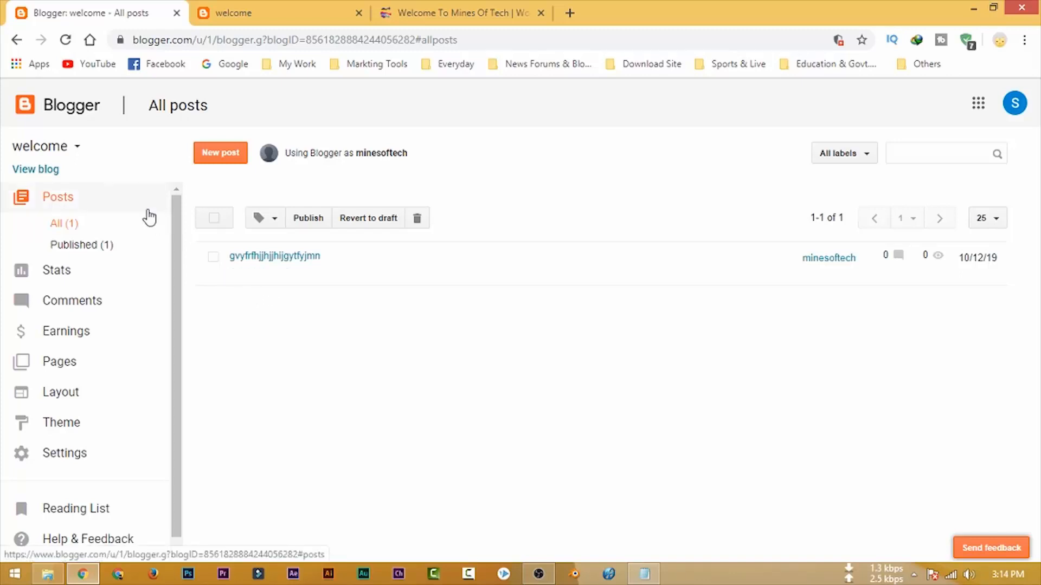
- Reload the live welcome blog and check how the new post is displayed on its home page
click(258, 18)
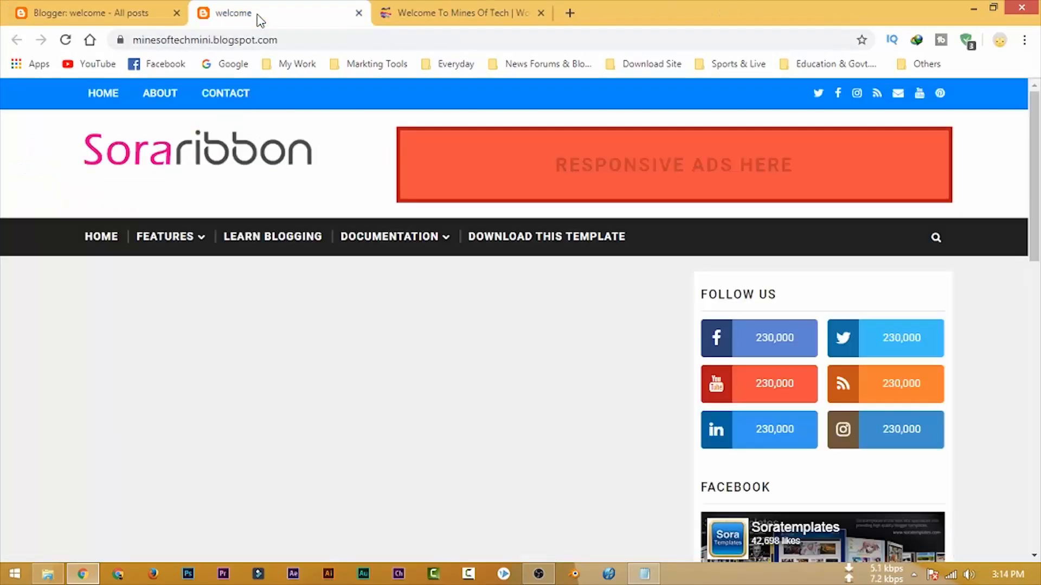
click(65, 40)
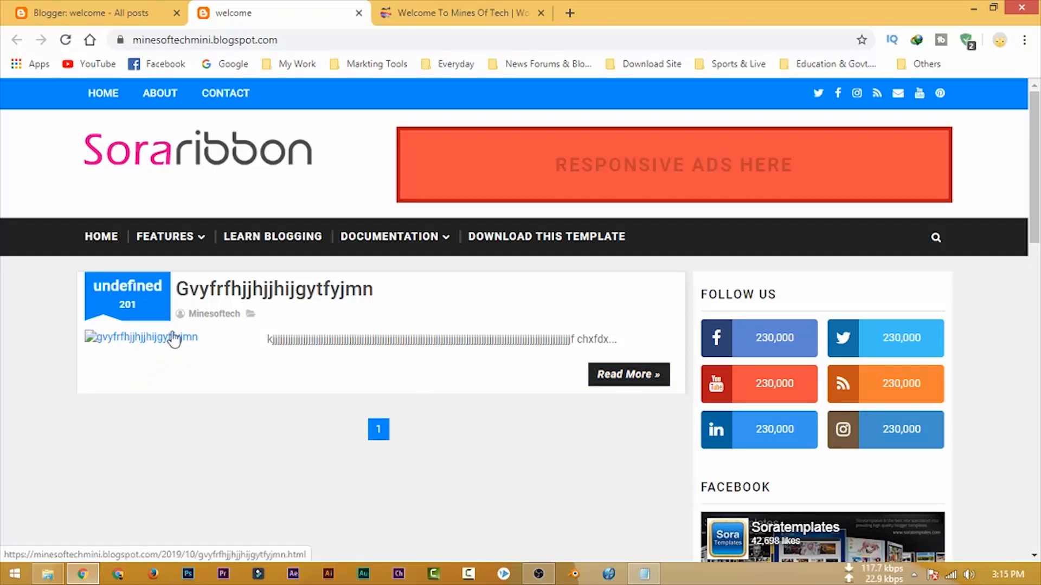
- Return to the Blogger dashboard and view the blog's Theme section with its live and mobile previews
key(ctrl+1)
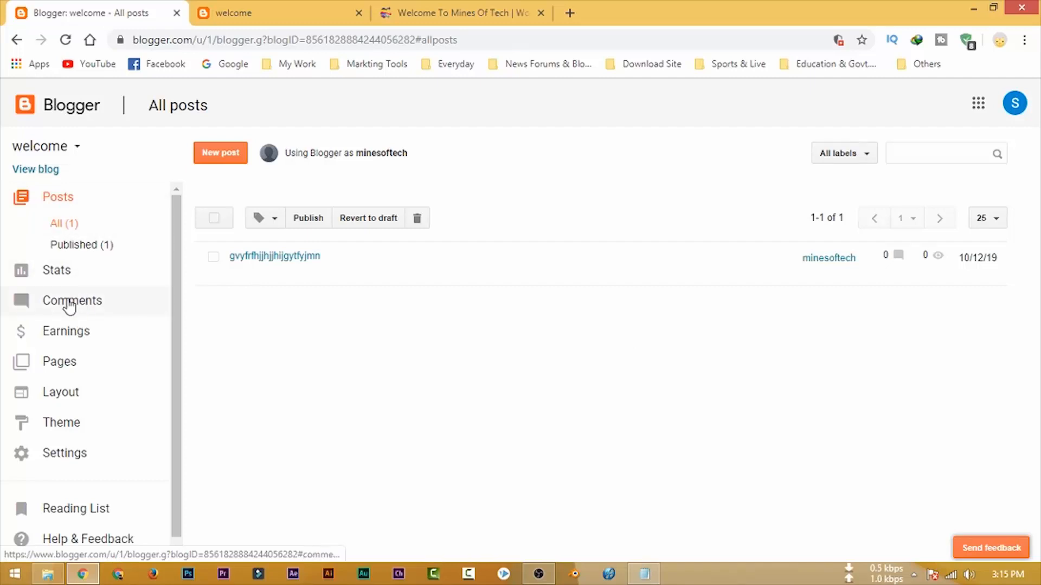
scroll(81, 320, down, 1)
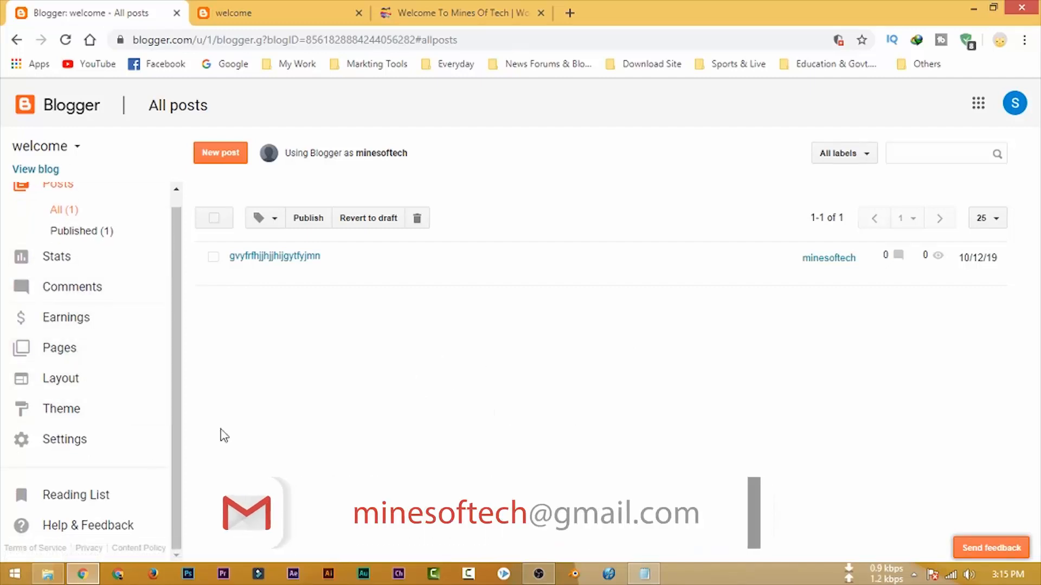
click(85, 410)
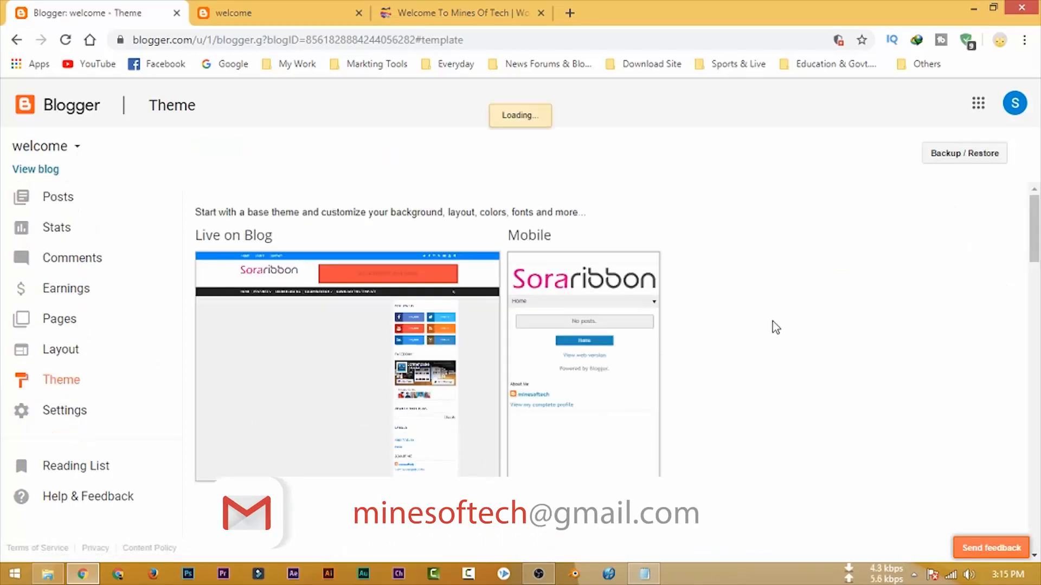
scroll(772, 360, down, 1)
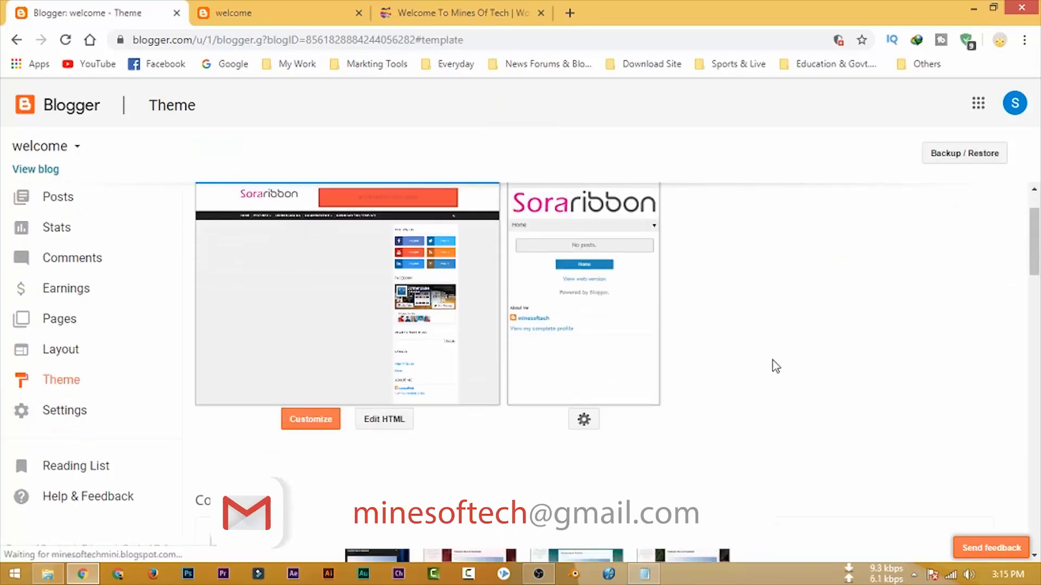